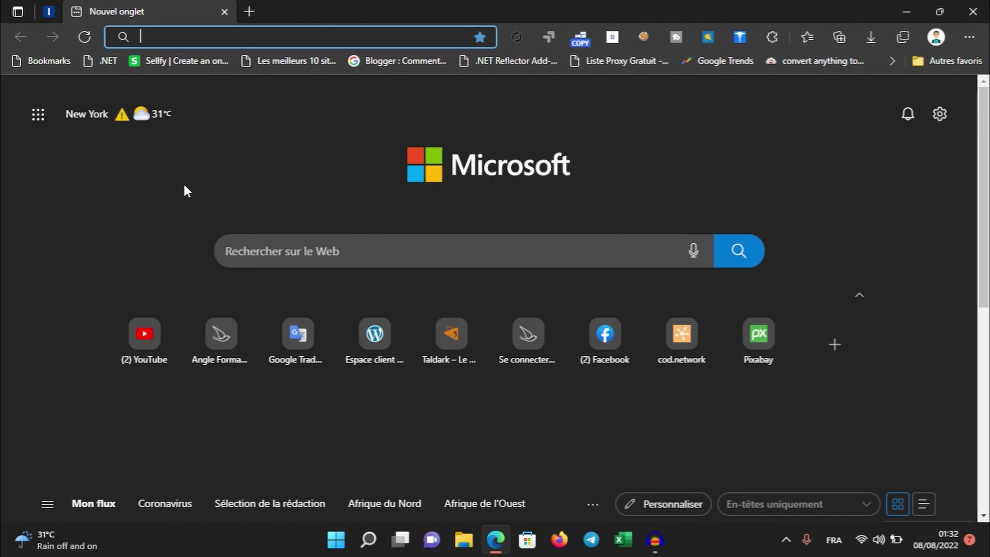
Download WordPress 6.0.1 from the French wordpress.org site and dismiss the Hourra popup
text(word)
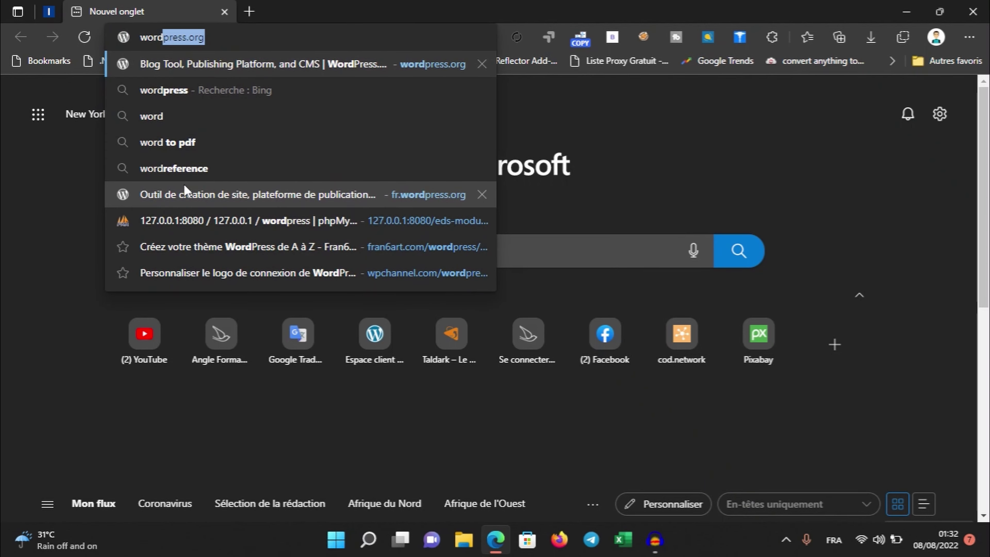
text(press.org)
key(Return)
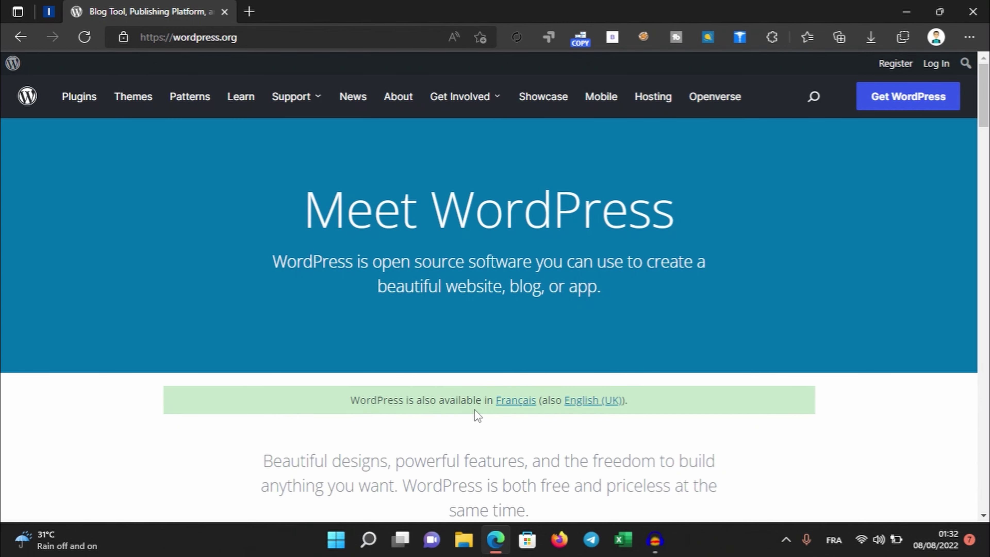
click(522, 406)
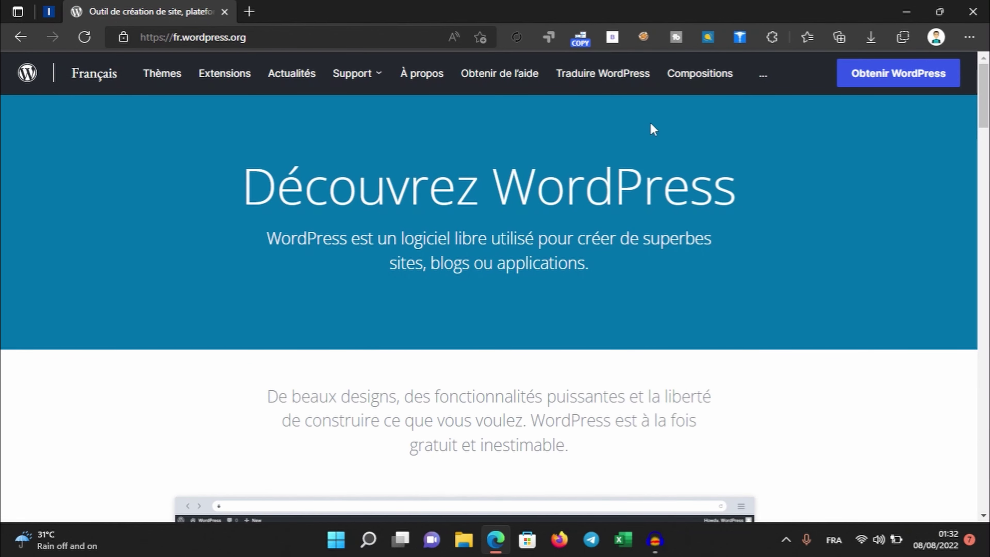
click(910, 81)
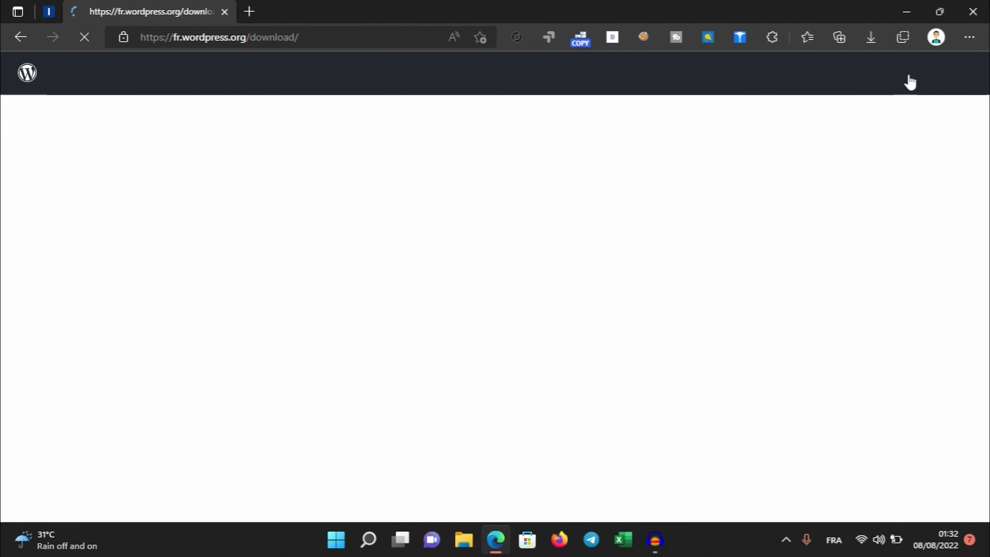
scroll(644, 249, down, 10)
scroll(645, 251, down, 10)
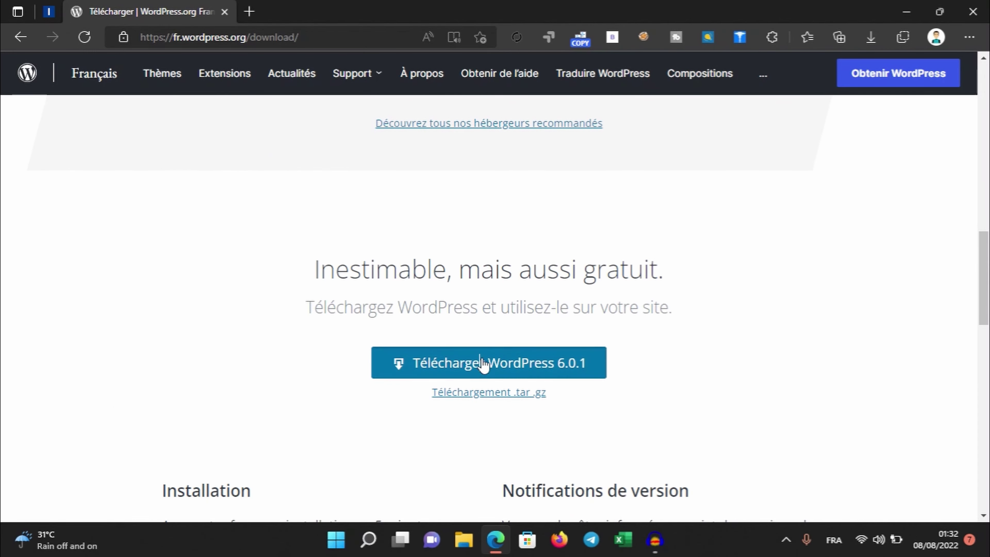
click(485, 362)
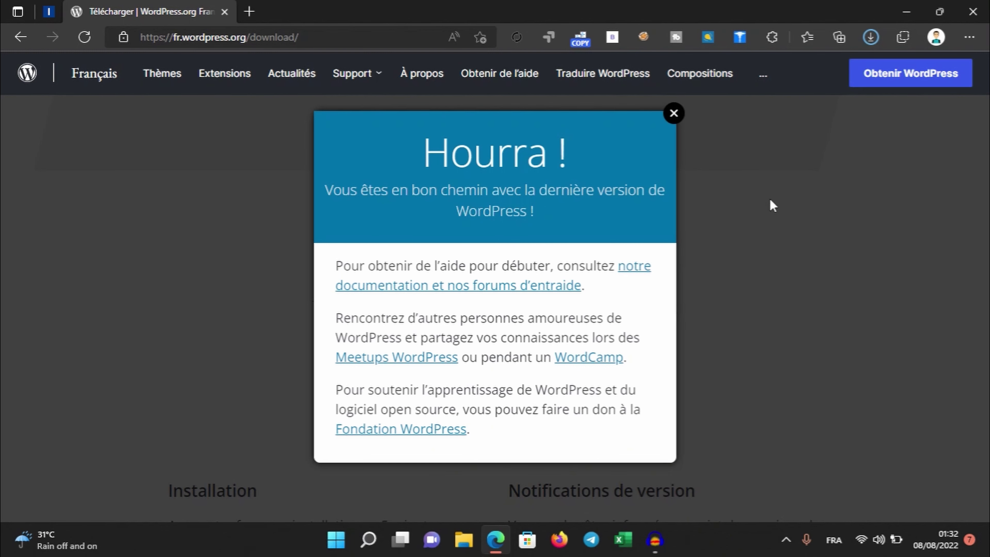
click(673, 114)
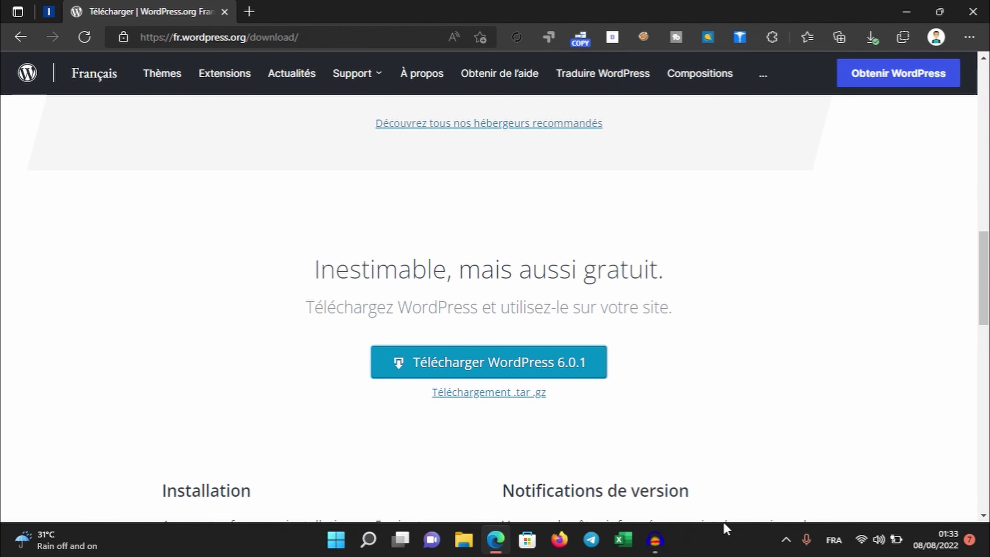
Open the downloaded wordpress-6.0.1-fr_FR (1) zip, close Edge, and drag its wordpress folder to the desktop
click(872, 37)
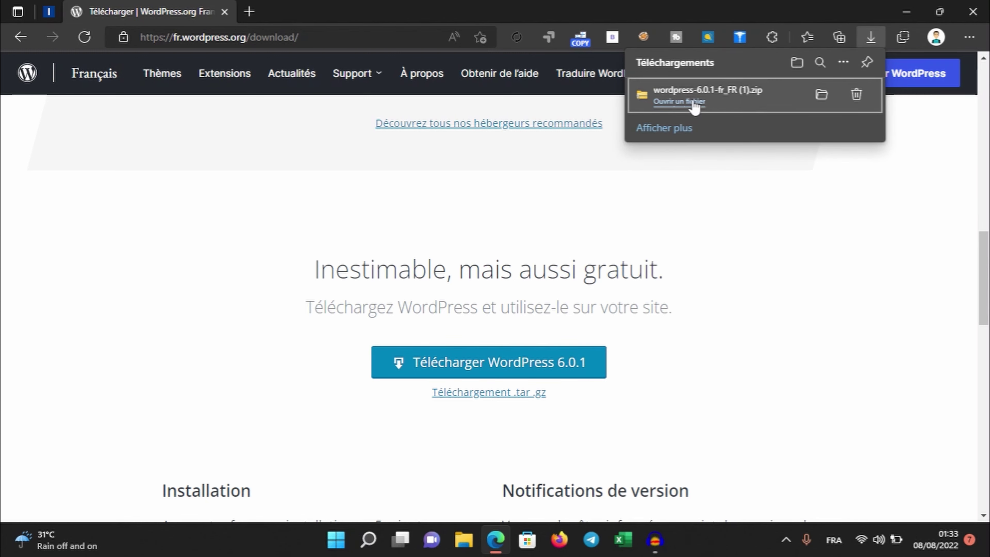
click(695, 102)
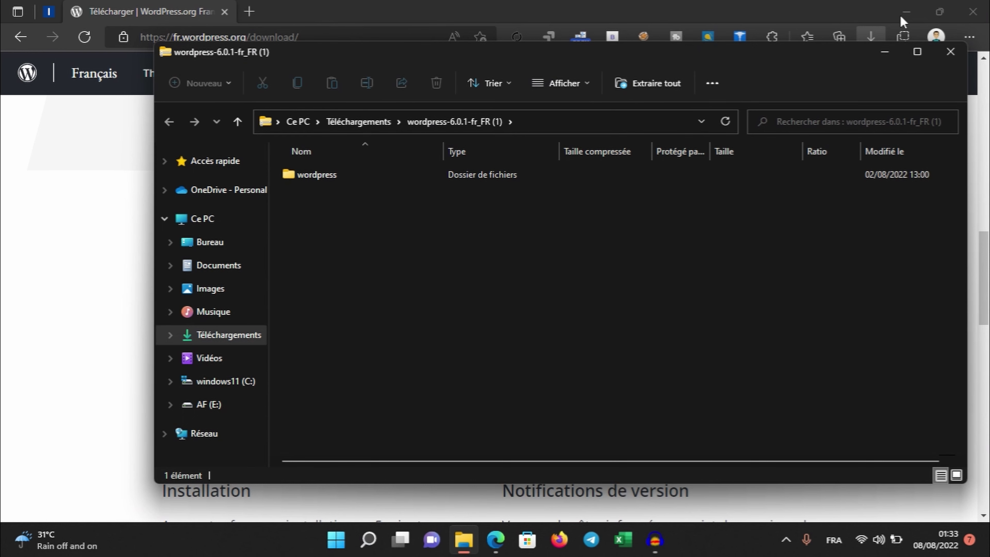
click(973, 11)
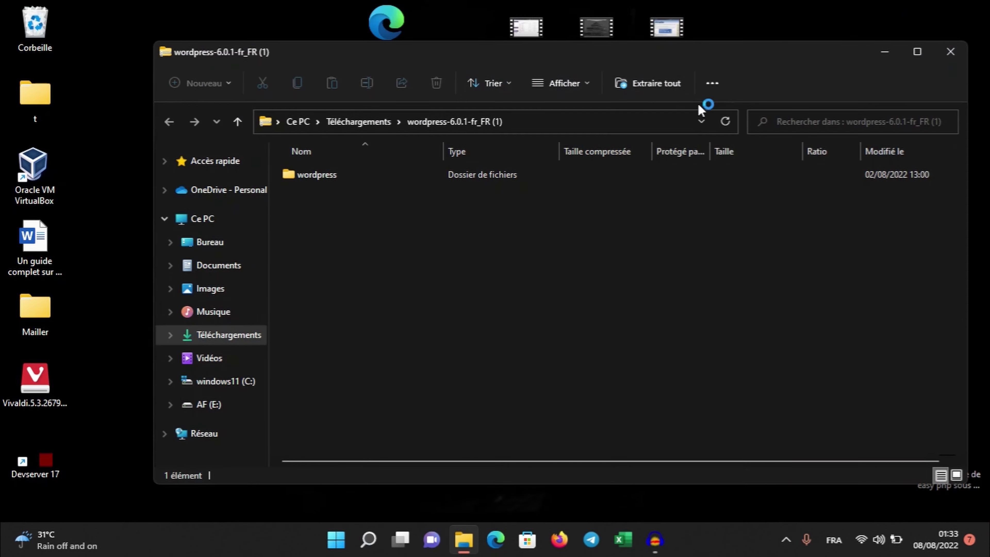
click(329, 176)
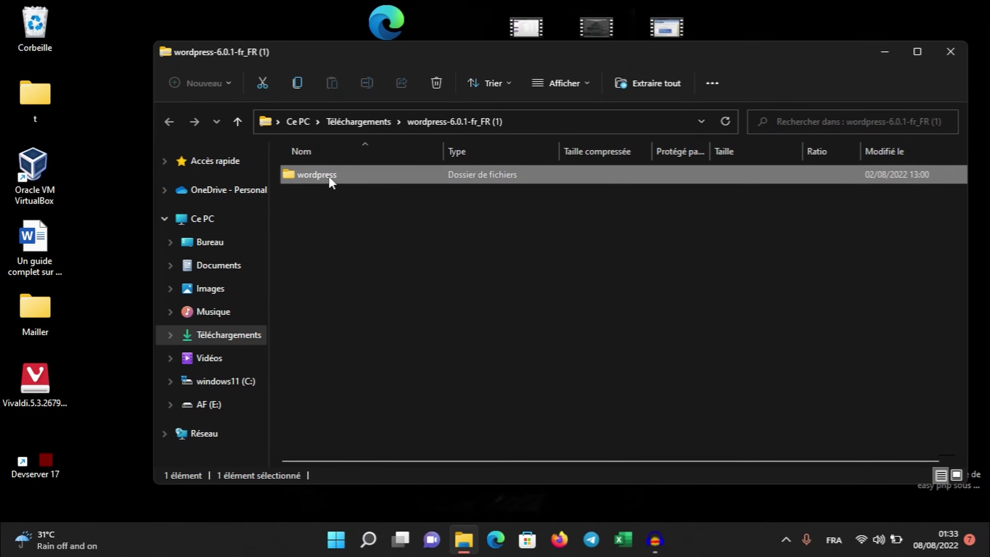
drag(328, 176, 106, 148)
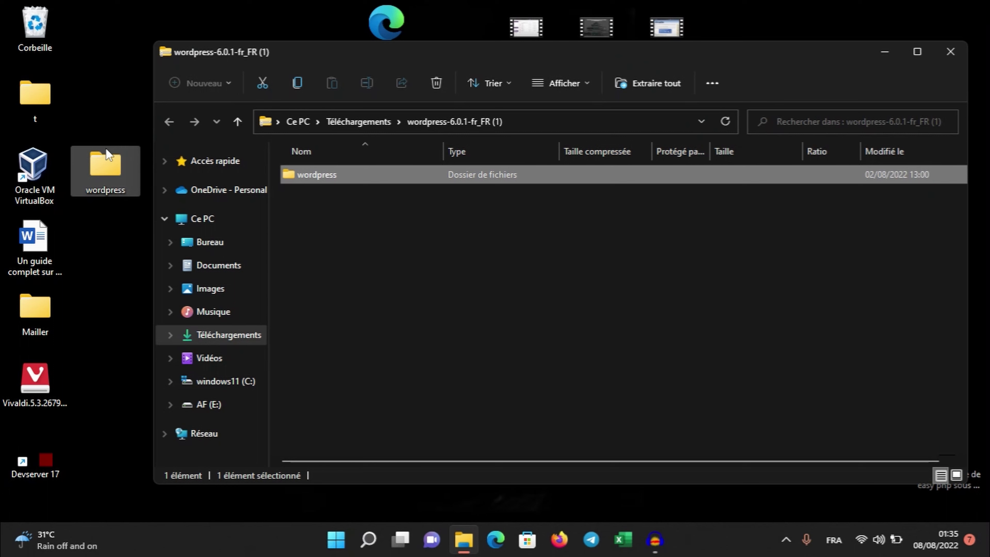
Close the archive window once the wordpress folder sits on the desktop
click(957, 50)
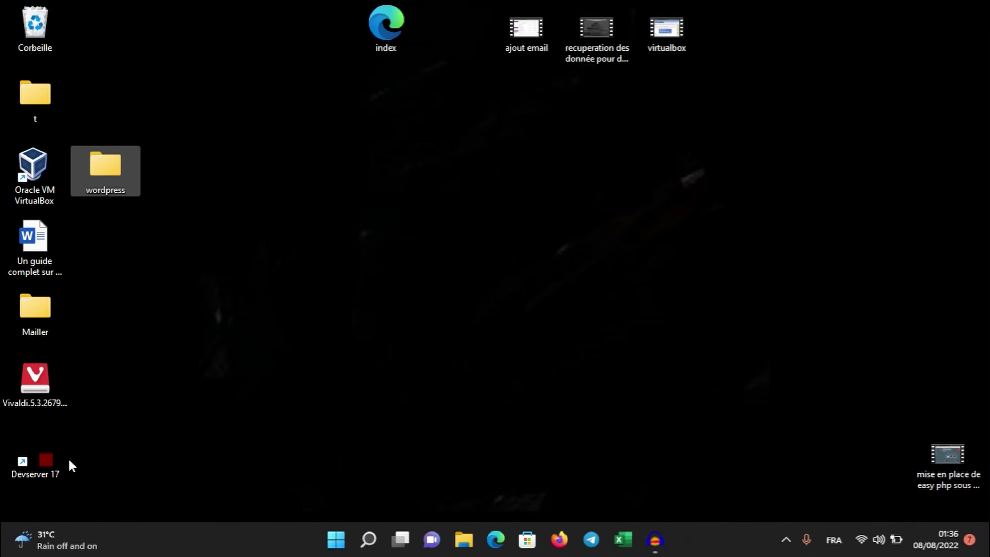
Launch Devserver 17 and open its dashboard from the tray icon's menu
double_click(40, 447)
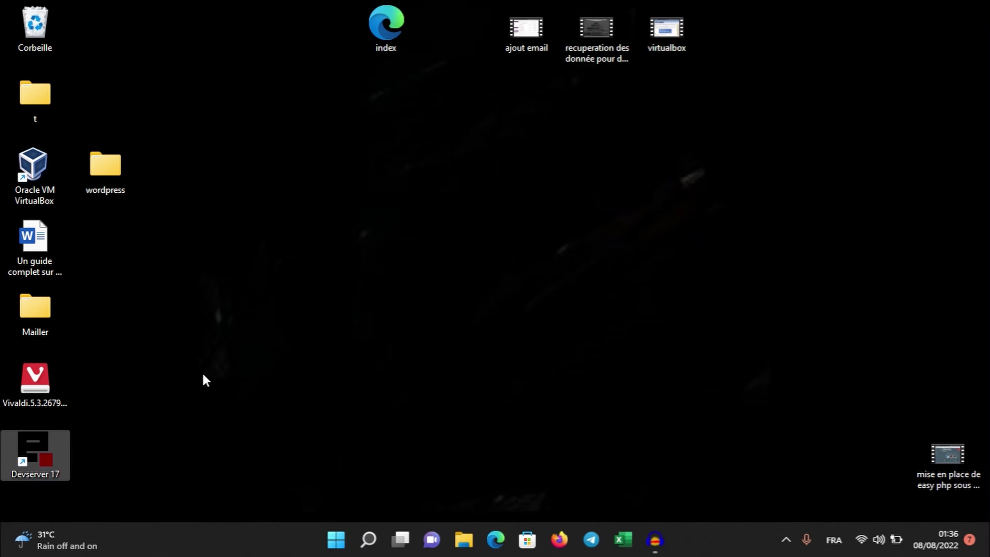
click(786, 548)
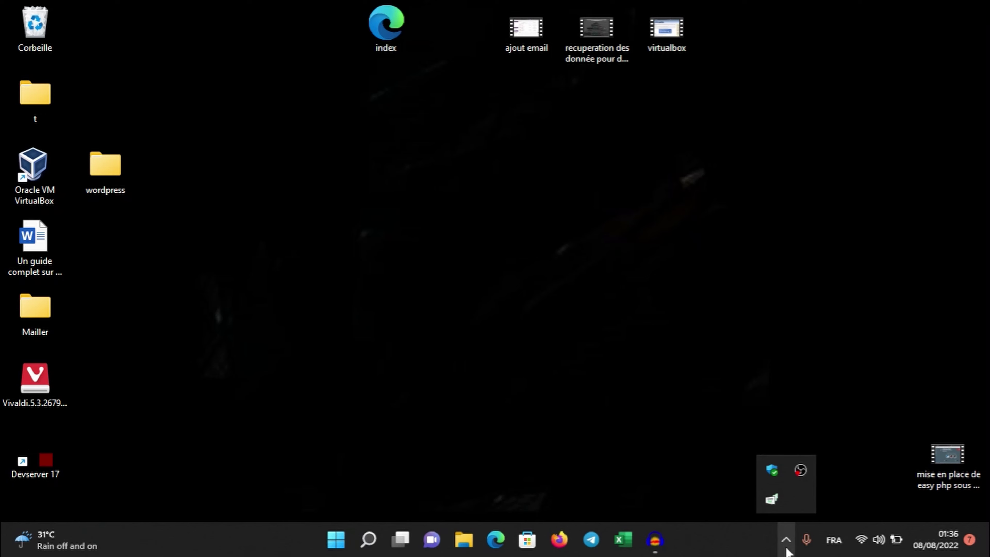
click(37, 448)
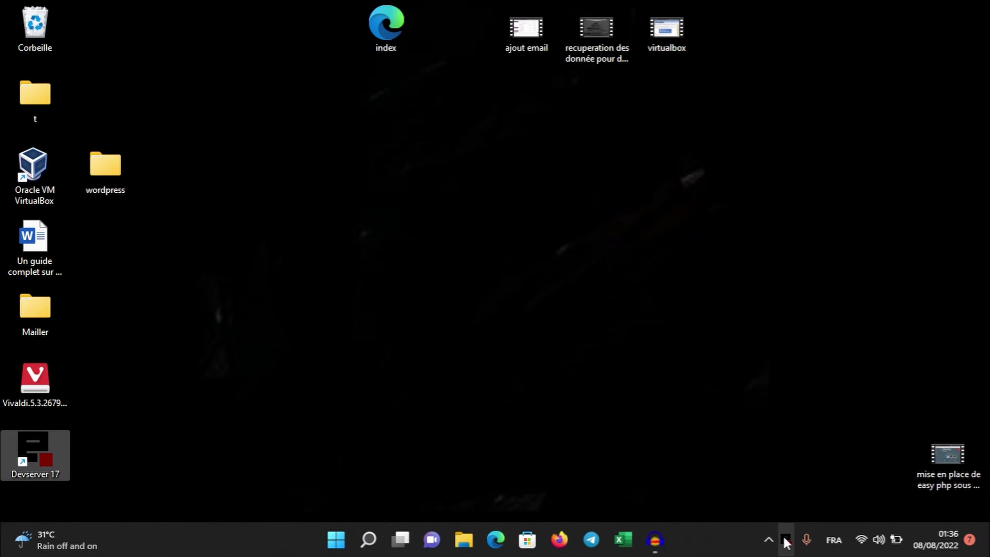
right_click(786, 542)
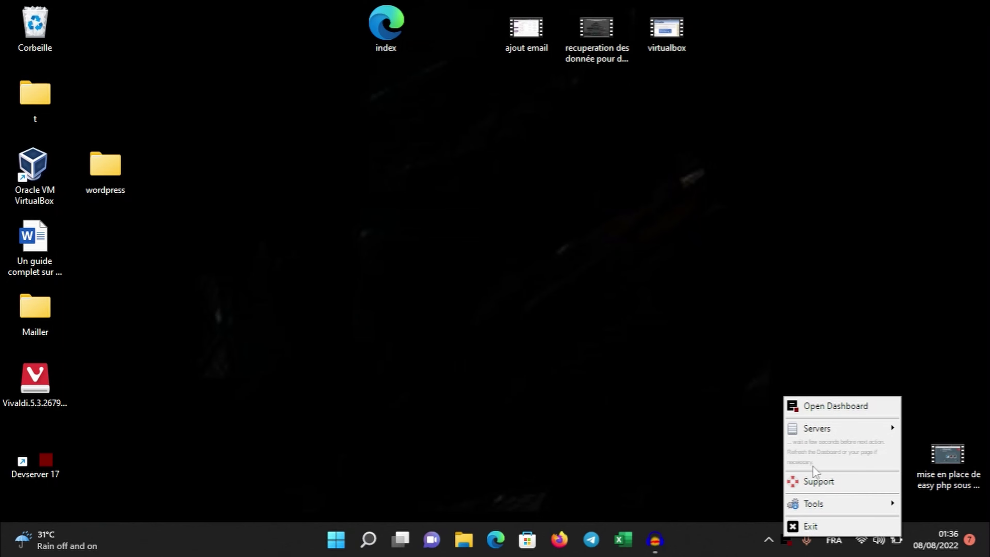
click(861, 408)
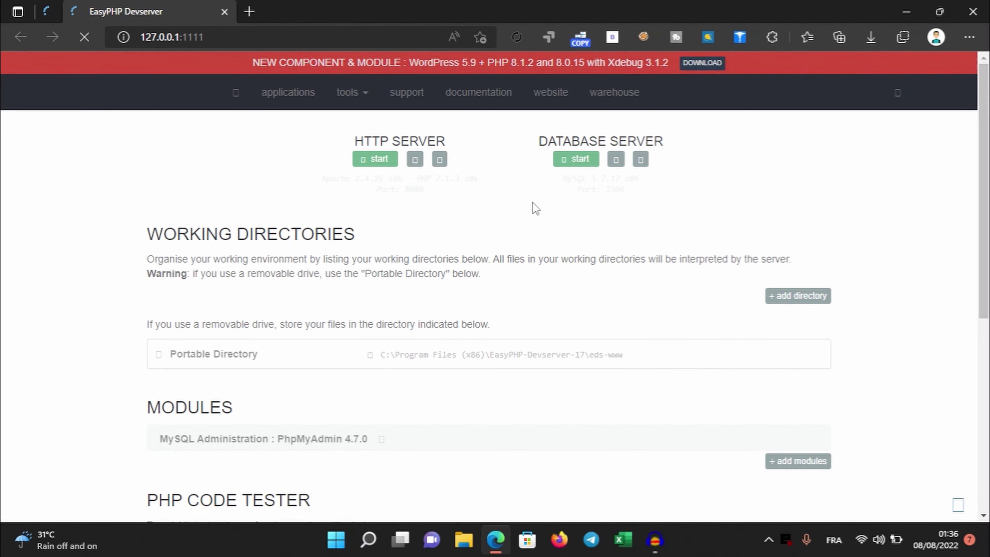
Start Apache on port 8080 and MySQL on port 3306, then open the eds-www portable directory folder
click(368, 161)
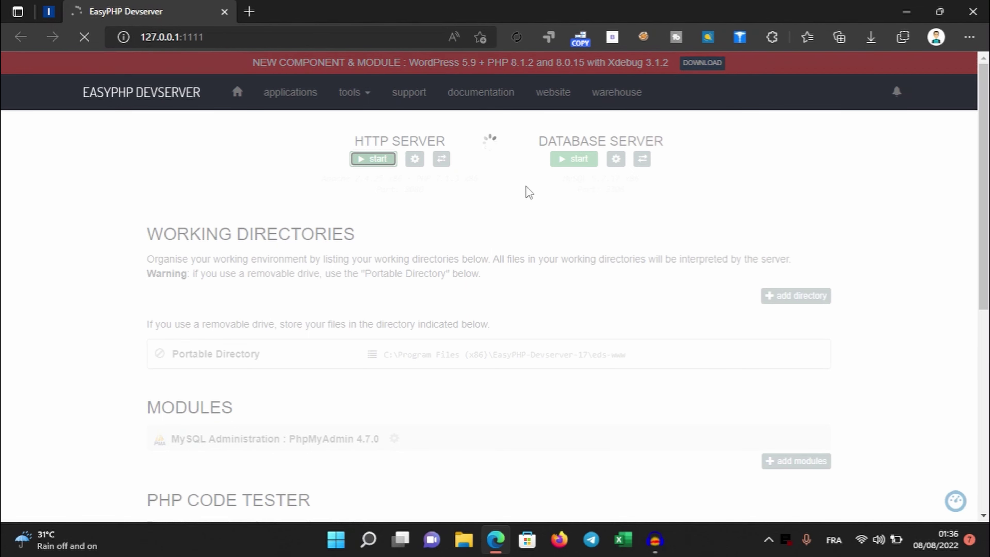
click(579, 159)
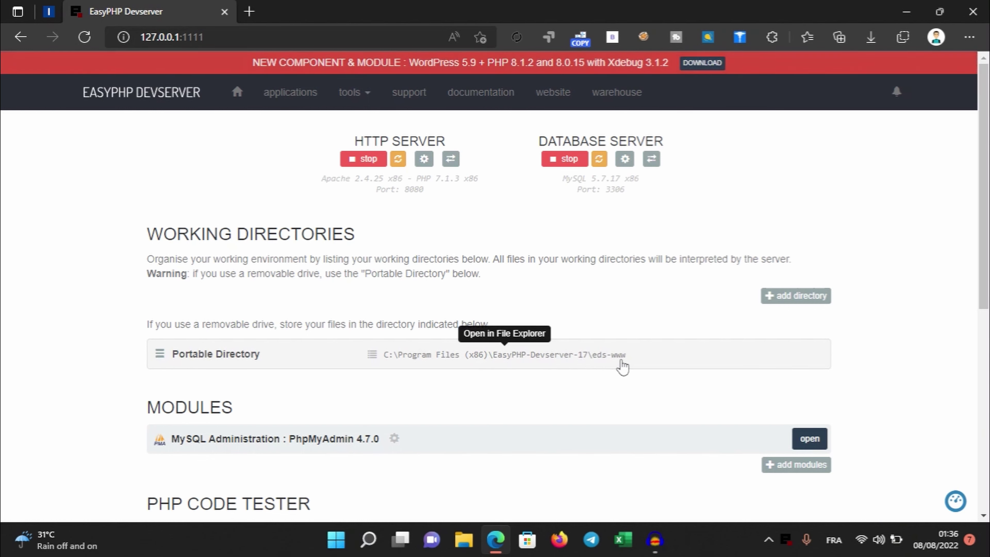
click(247, 355)
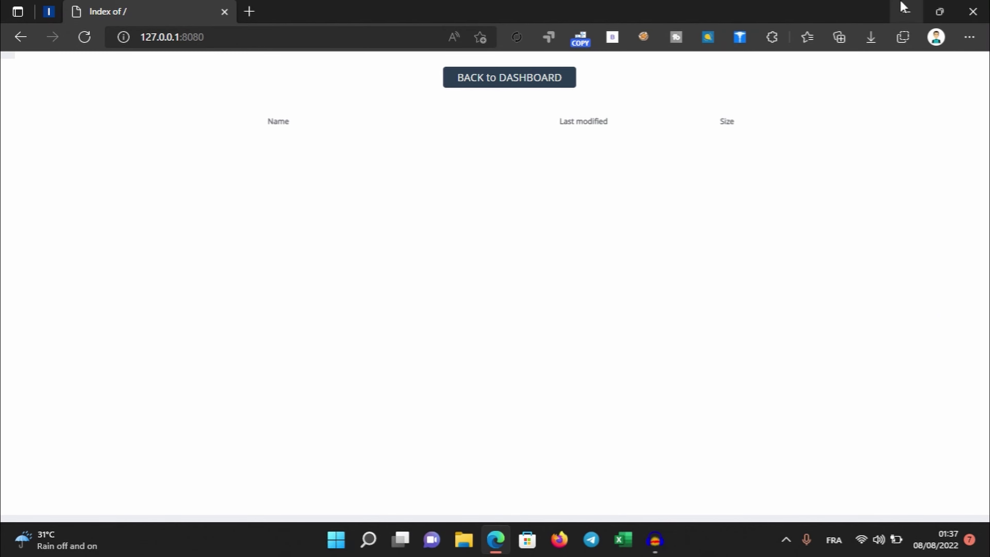
click(905, 16)
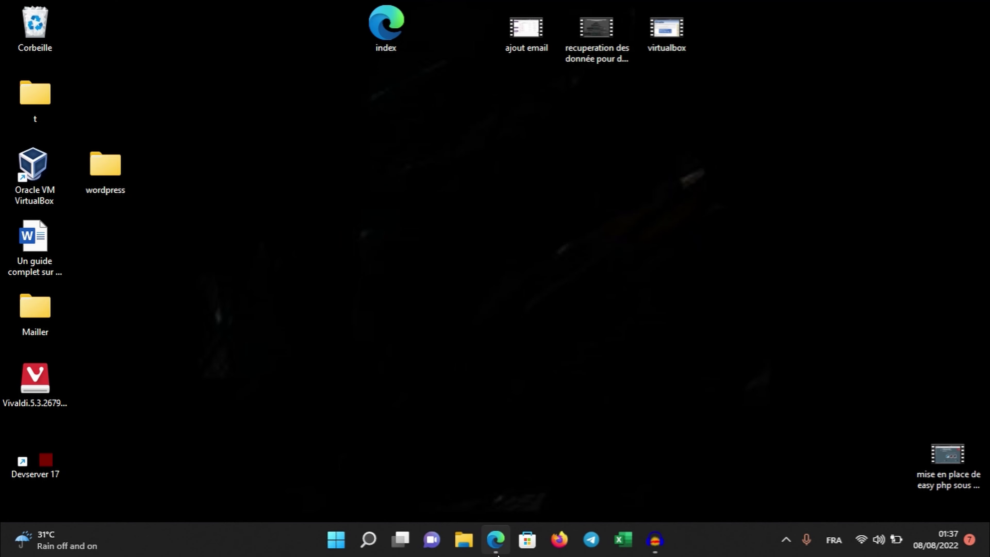
click(497, 551)
click(20, 37)
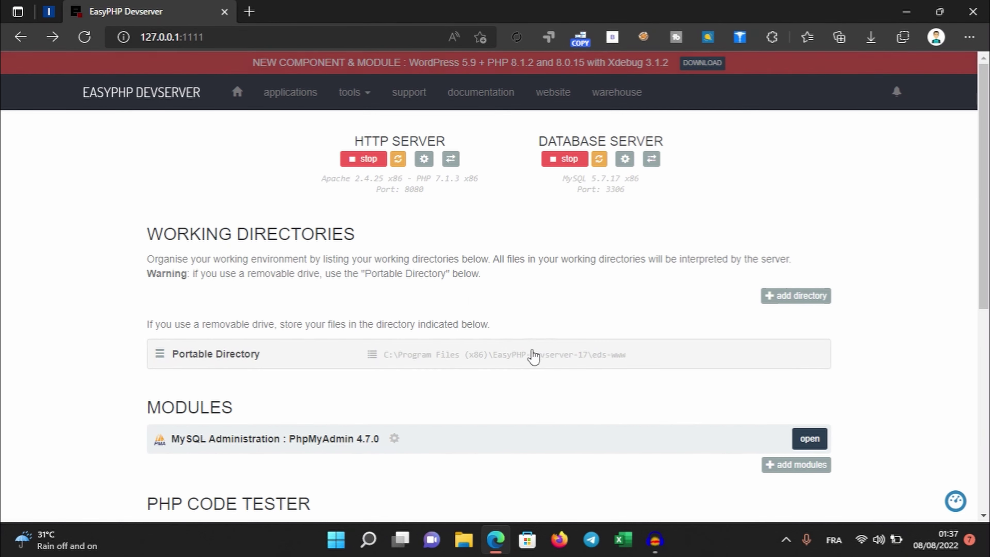
click(524, 358)
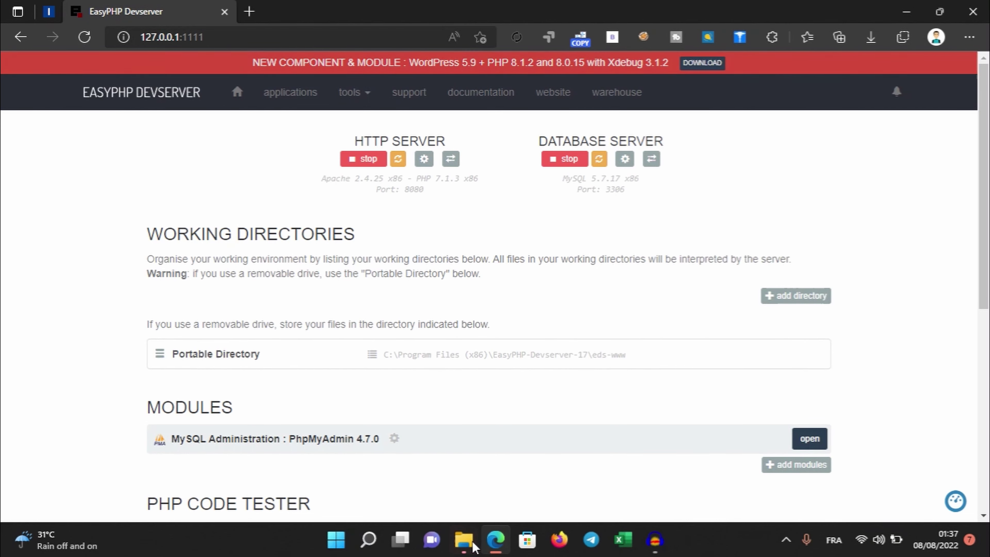
click(463, 540)
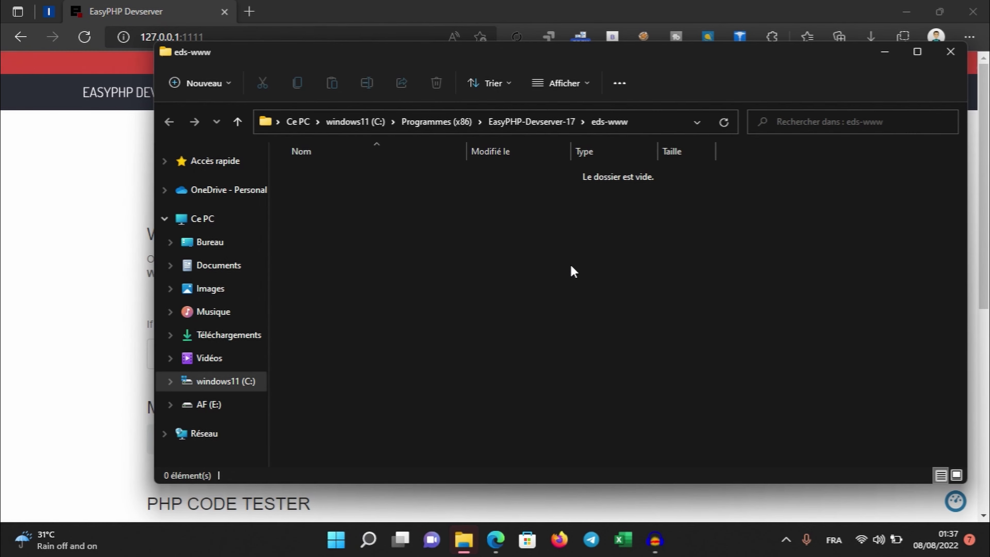
Open the desktop wordpress folder and snap it side by side with the eds-www window
click(906, 12)
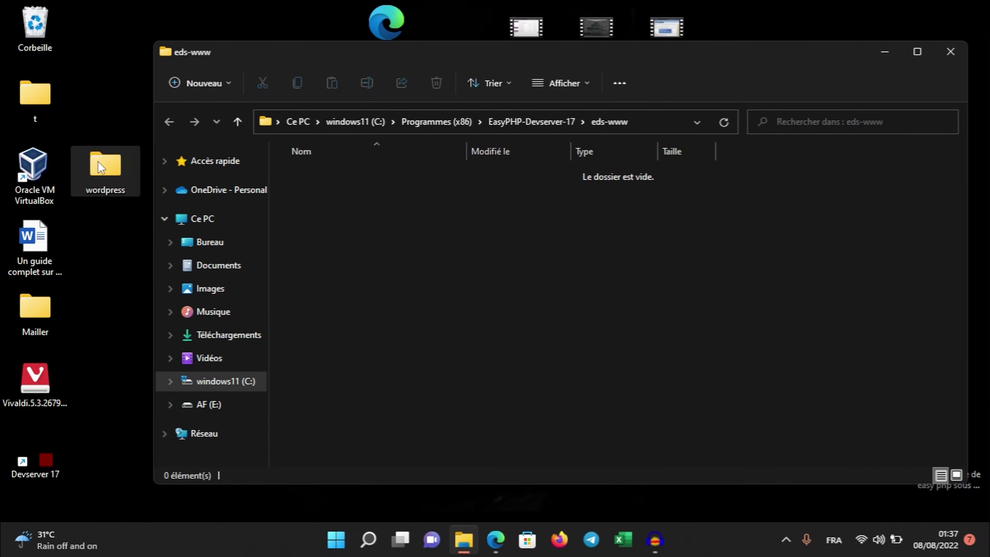
double_click(98, 169)
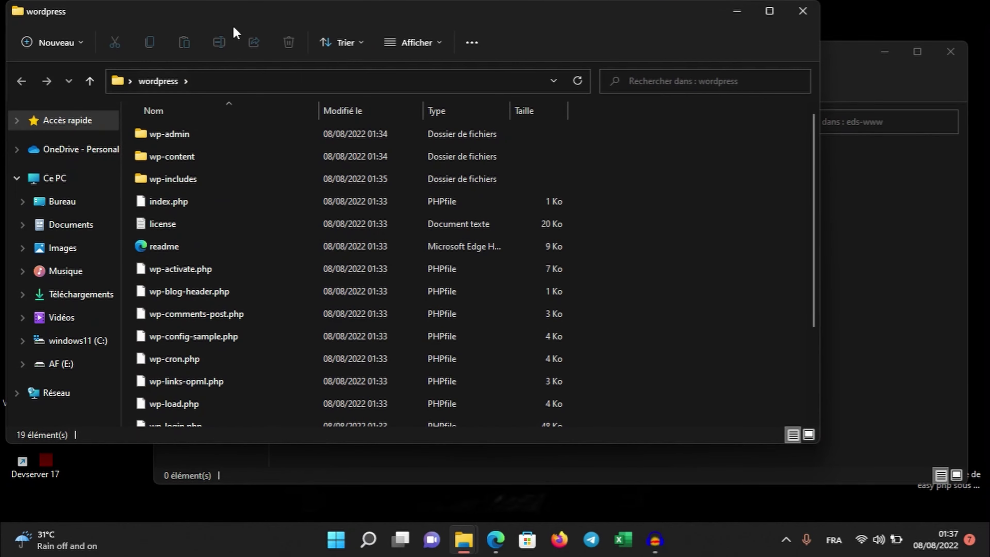
drag(259, 19, 988, 88)
click(301, 141)
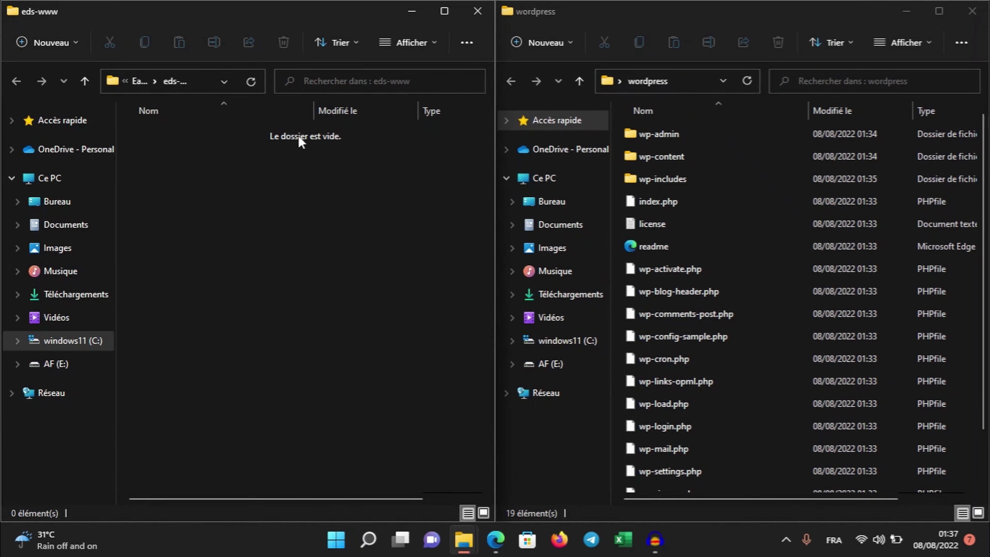
Copy all 19 WordPress items into eds-www and close the wordpress folder window
click(717, 207)
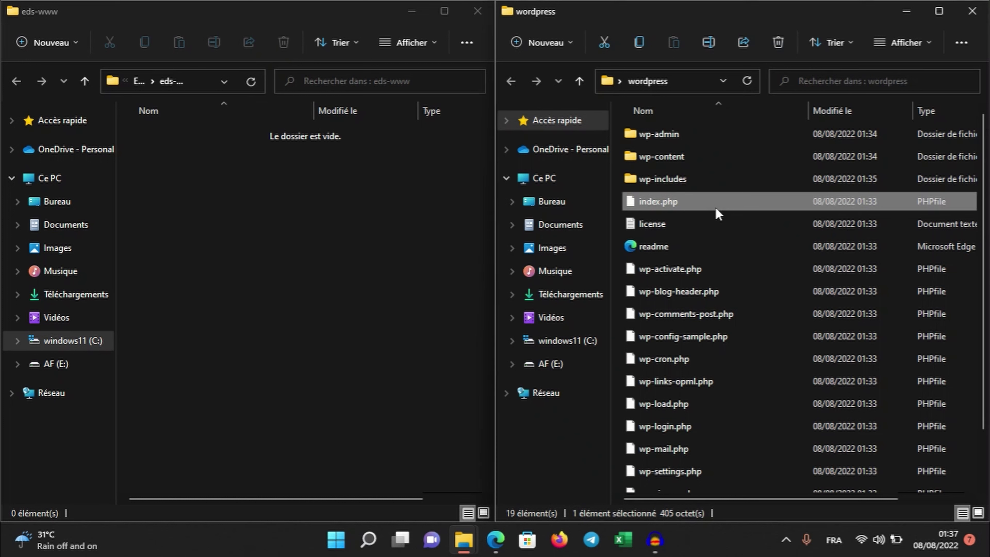
key(ctrl+a)
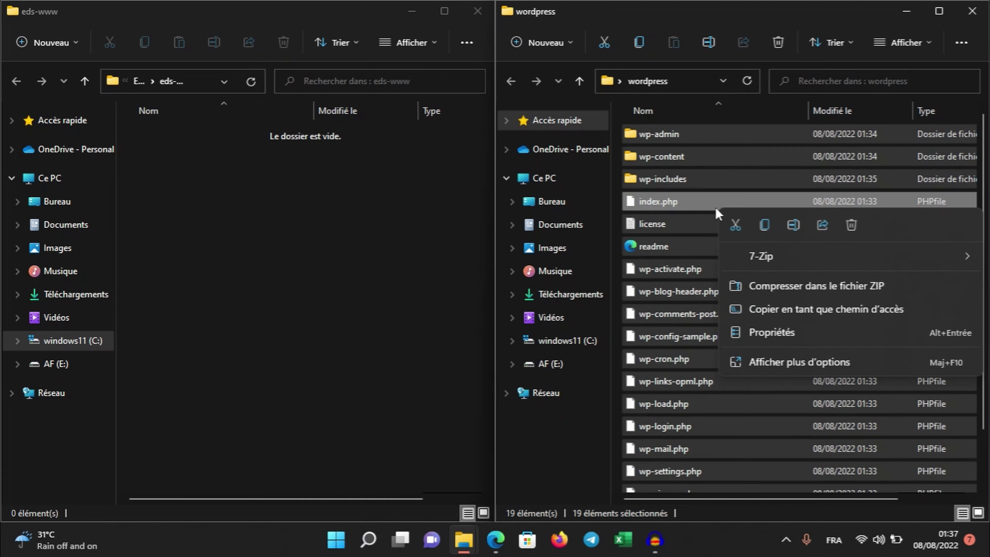
click(765, 226)
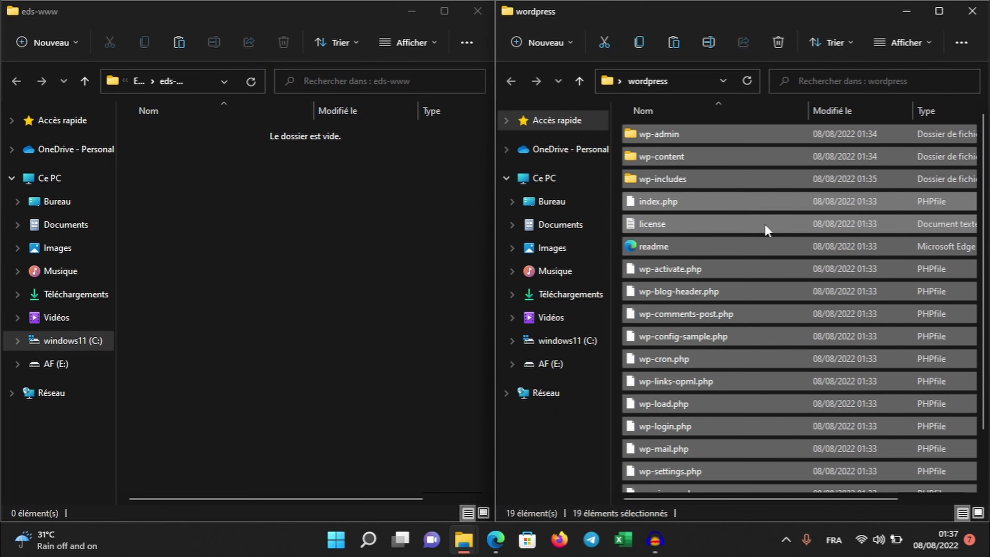
click(239, 241)
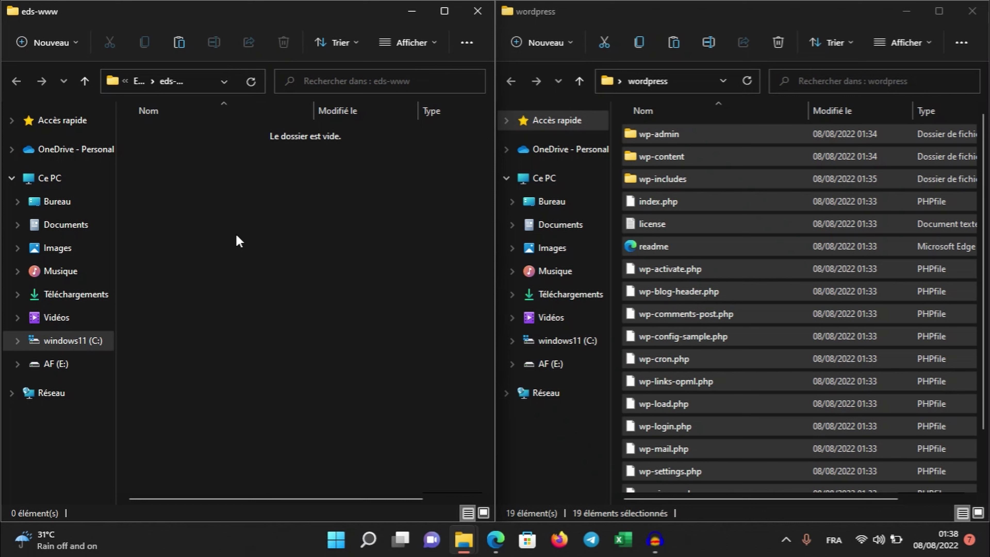
right_click(239, 242)
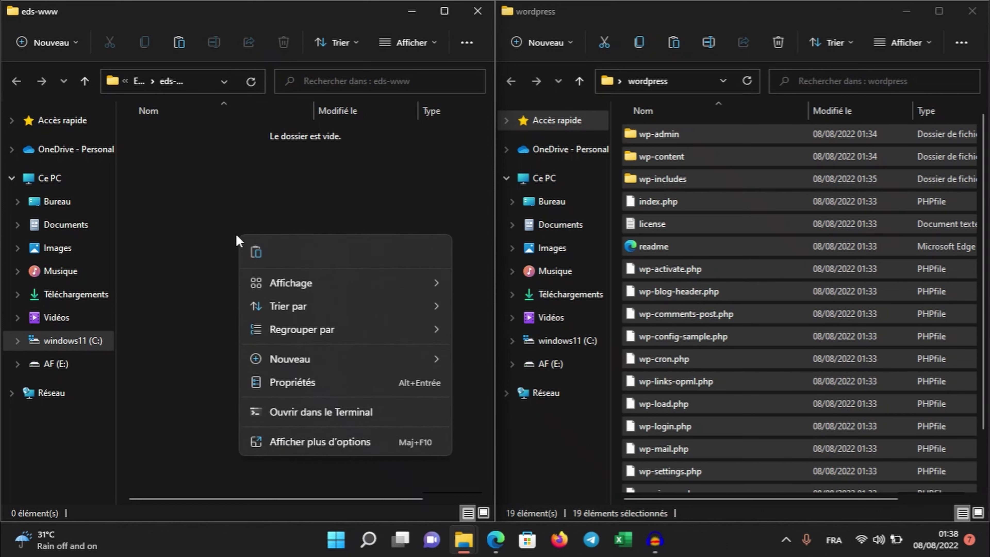
click(258, 253)
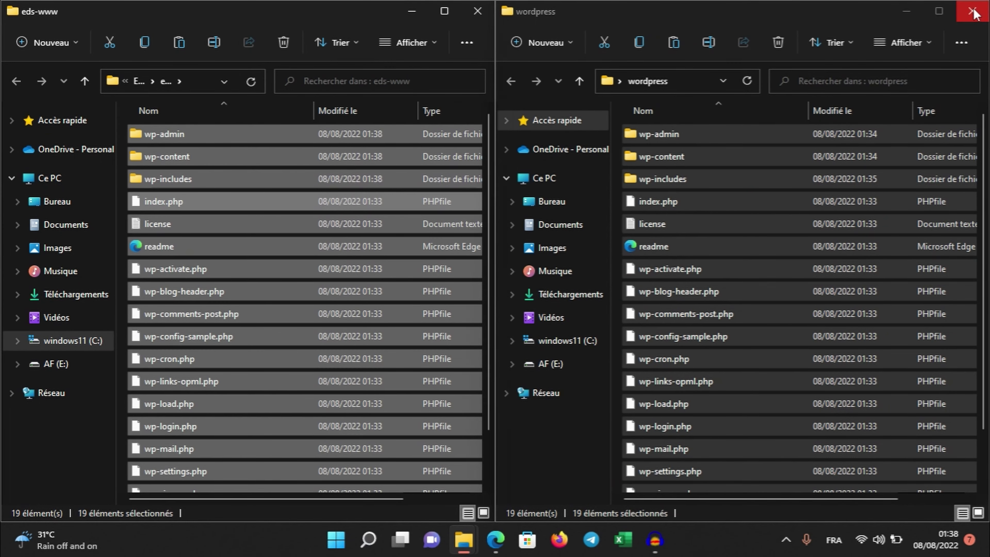
click(973, 13)
Close the eds-www window, bring back the browser, and load localhost in a new tab
click(477, 13)
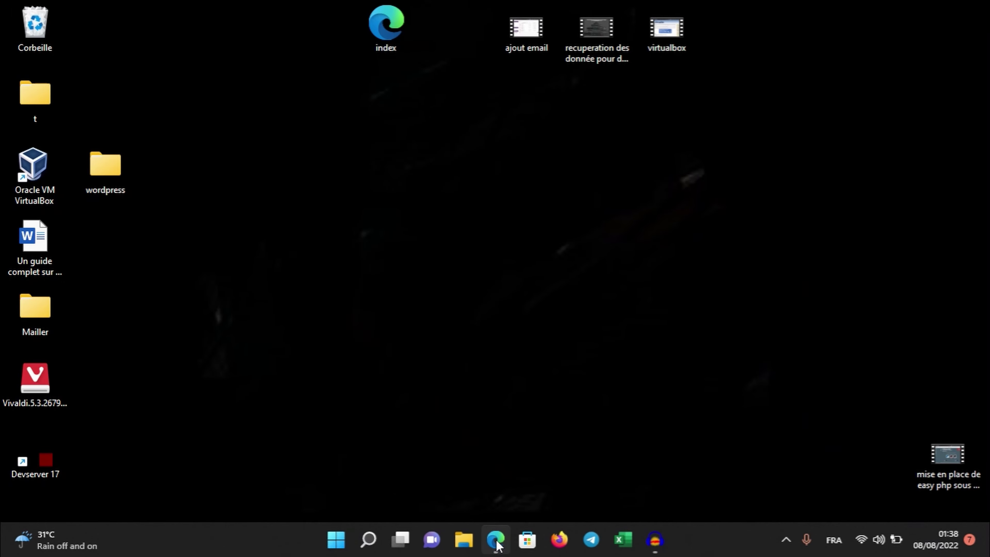
click(496, 541)
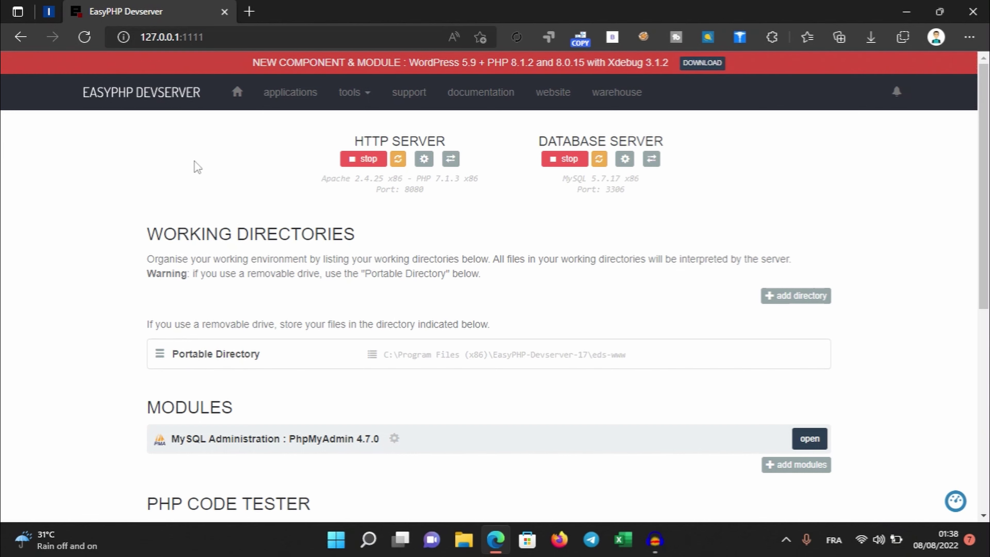
click(249, 11)
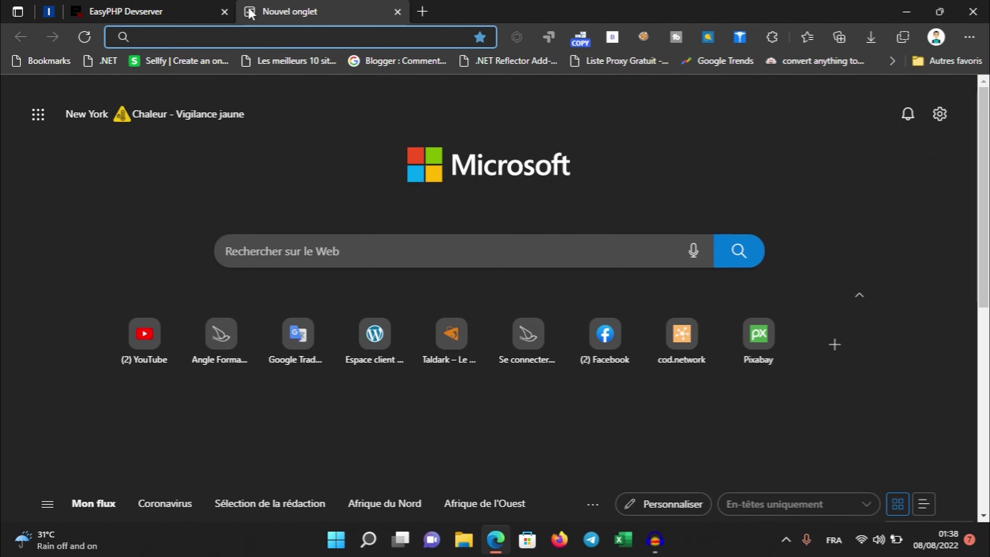
click(227, 34)
text(lo)
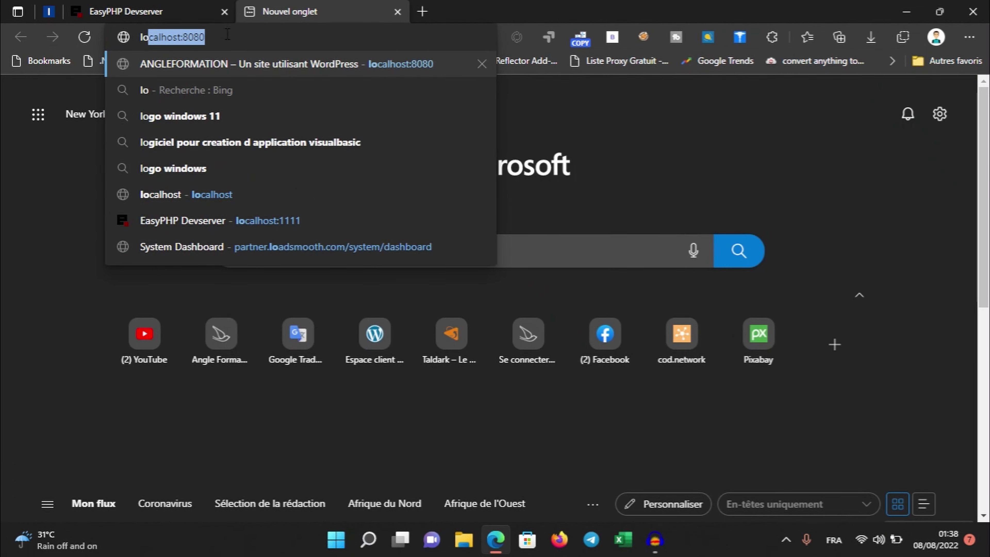
text(cal)
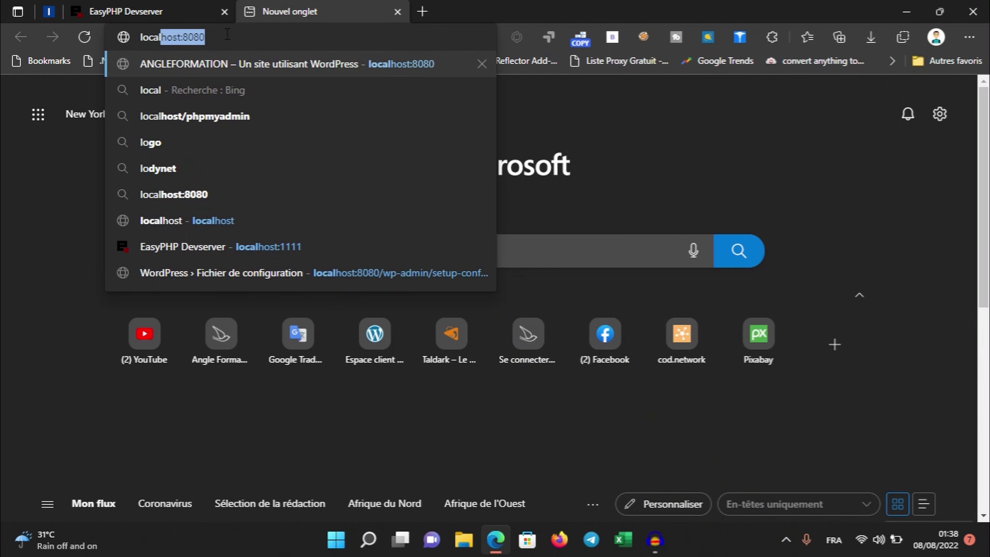
text(host)
key(Return)
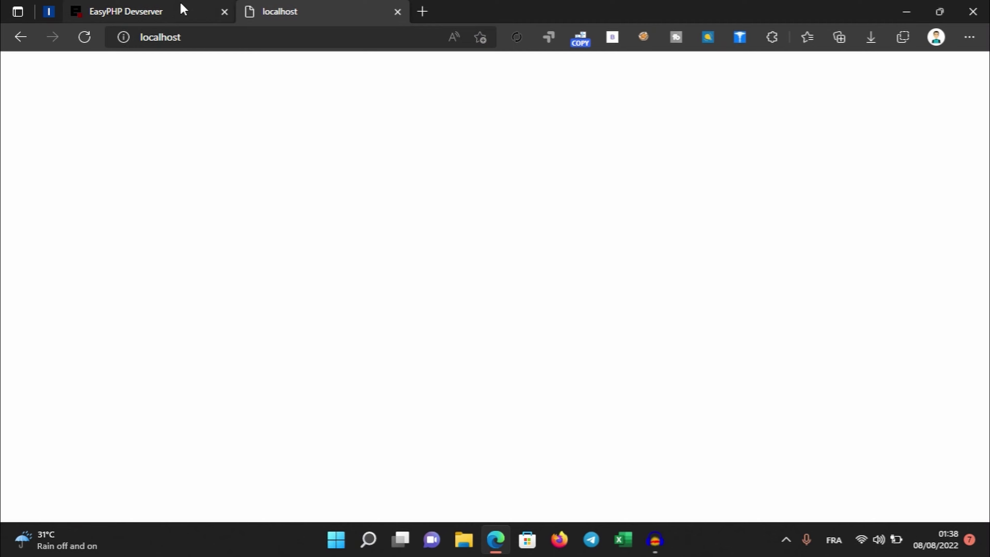
Copy the HTTP port 8080 from the dashboard and load localhost:8080
click(168, 9)
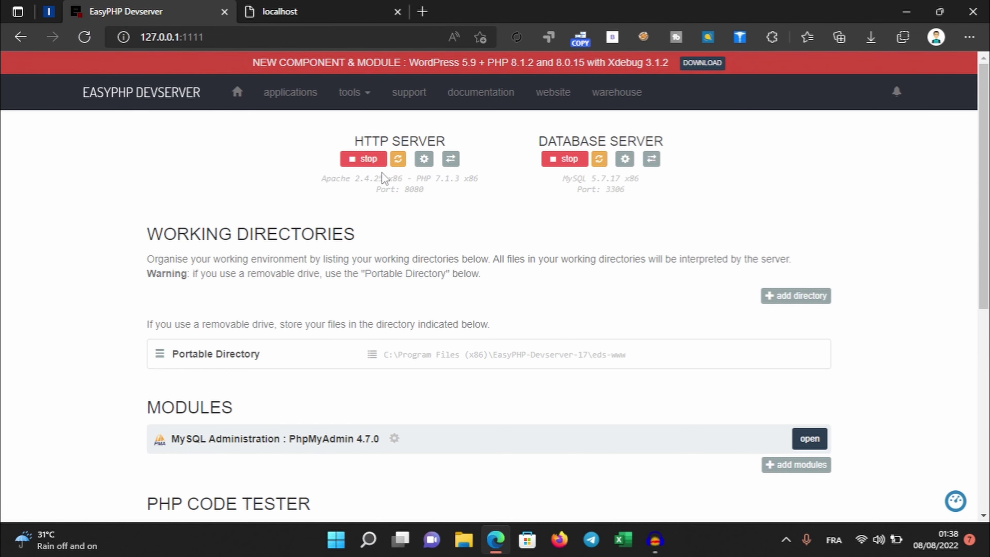
double_click(411, 190)
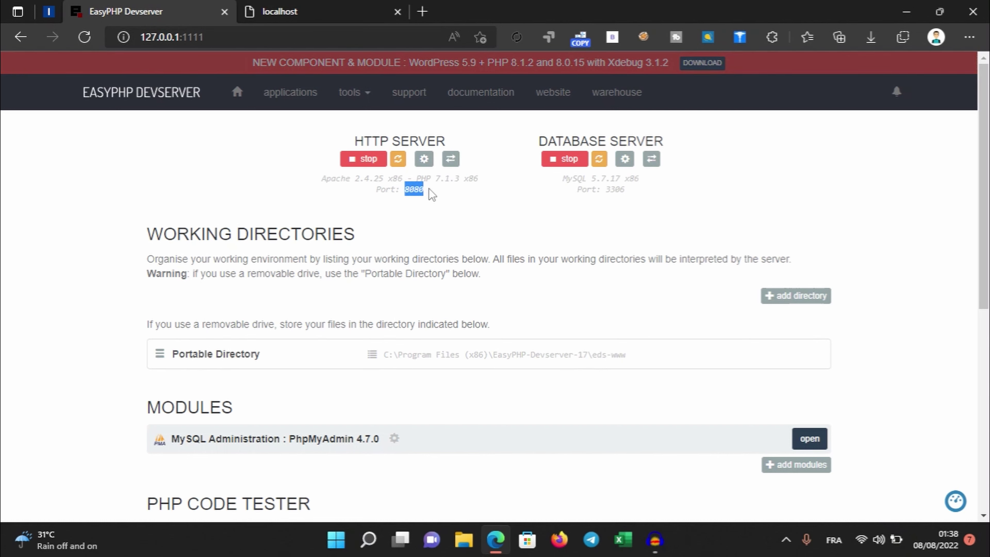
click(285, 14)
click(238, 39)
click(238, 39)
text(:)
key(ctrl+v)
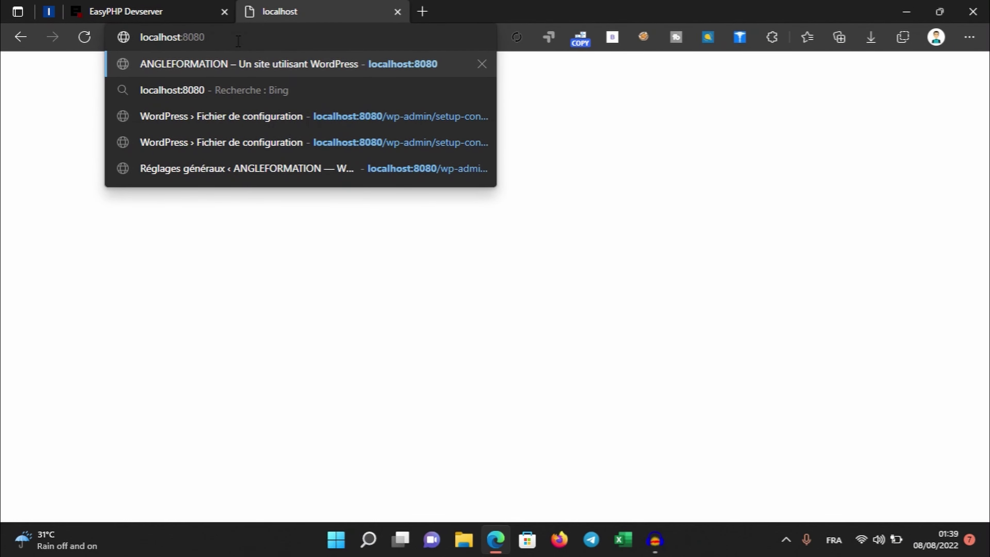
key(Return)
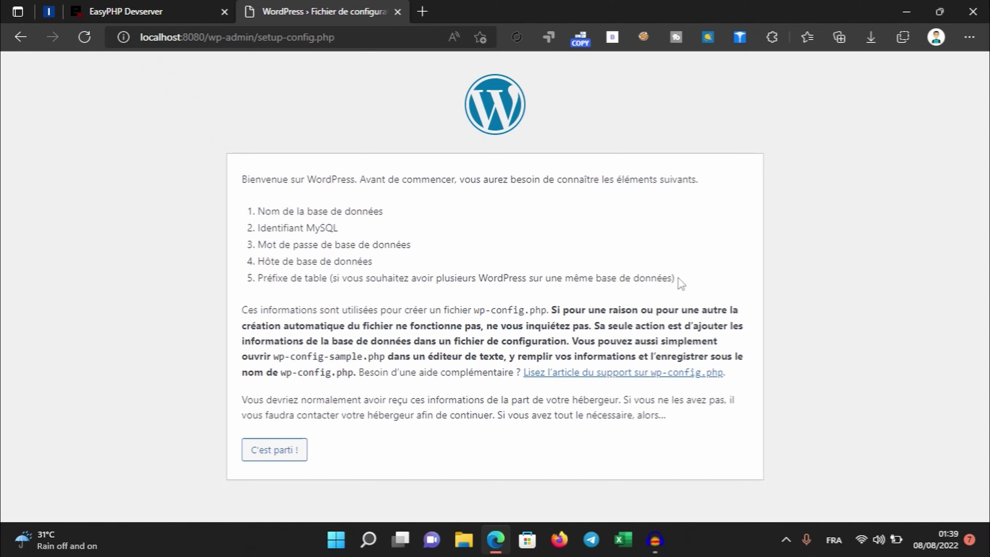
Review the required database details, continue with C'est parti !, and select the default database name 'wordpress'
drag(679, 279, 248, 219)
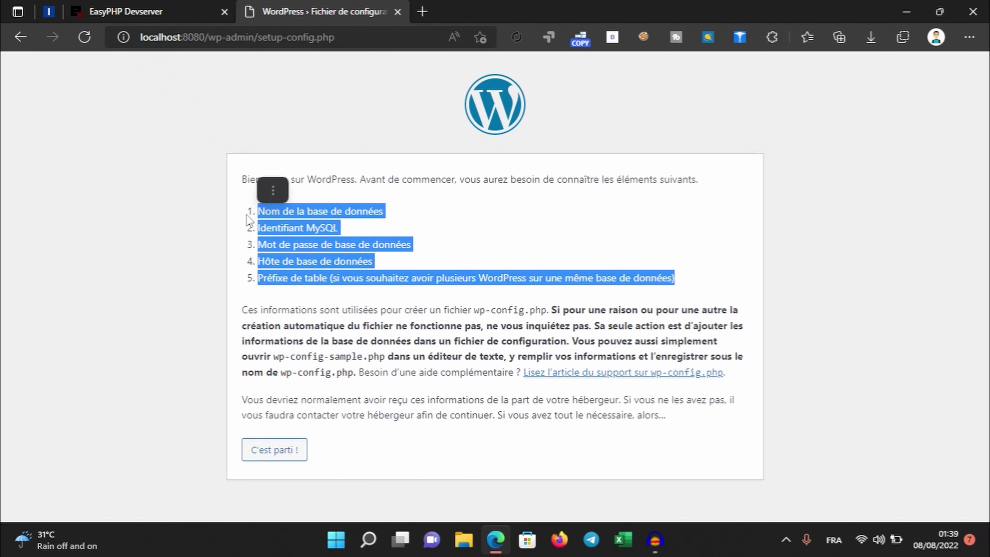
click(404, 219)
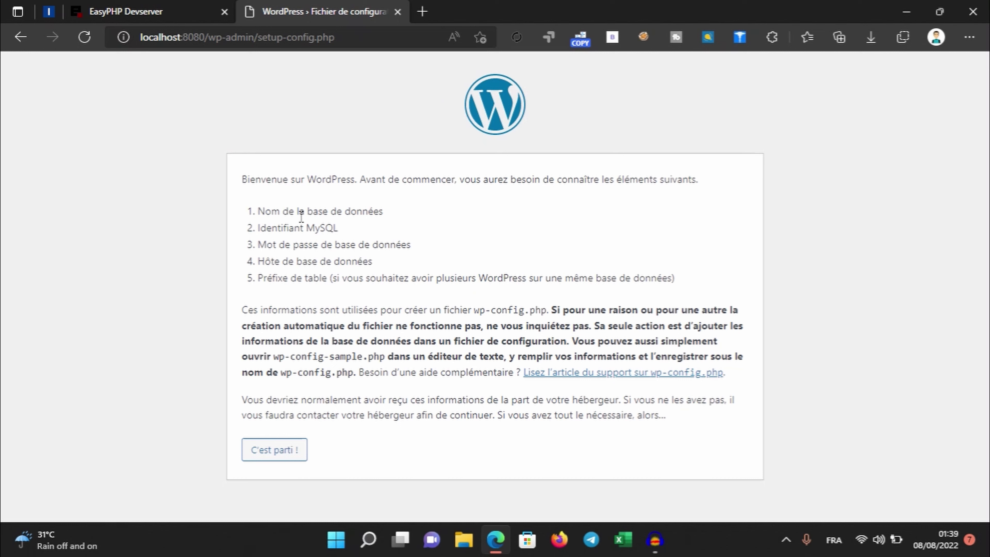
drag(258, 210, 679, 280)
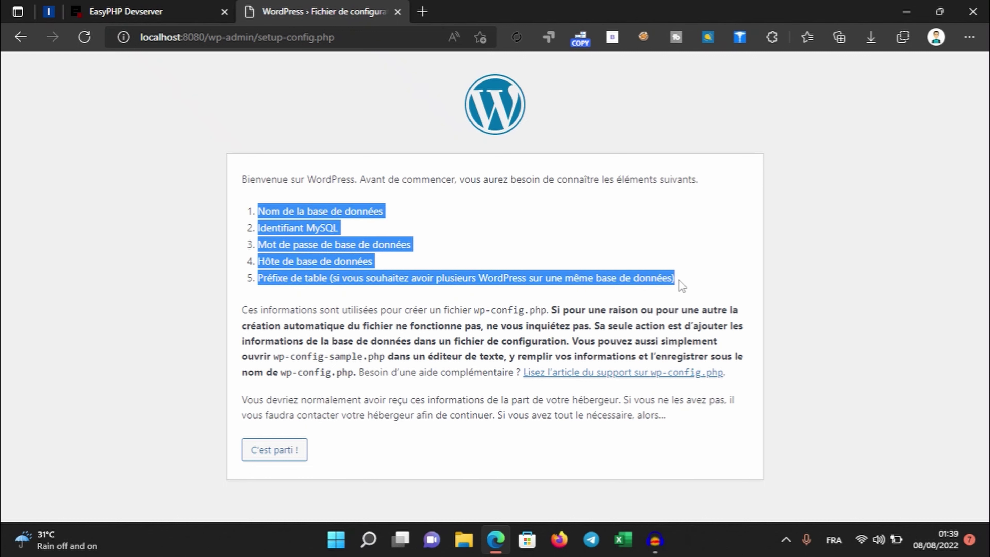
click(269, 451)
click(269, 451)
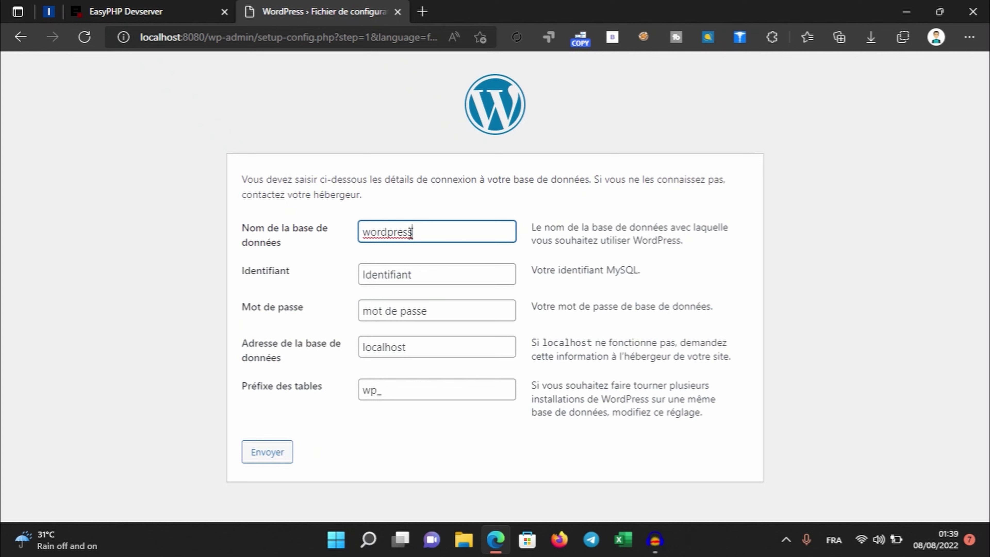
drag(411, 232, 297, 239)
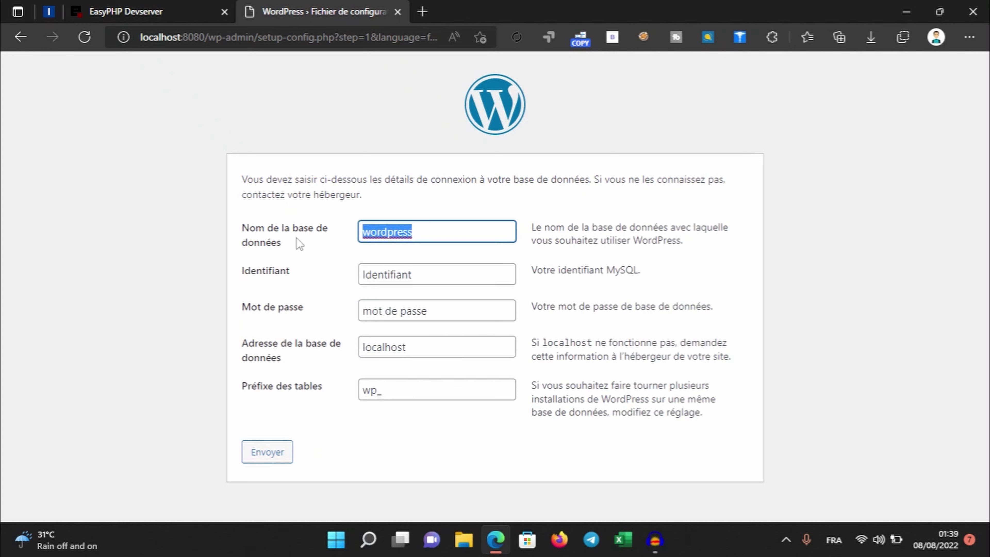
click(161, 14)
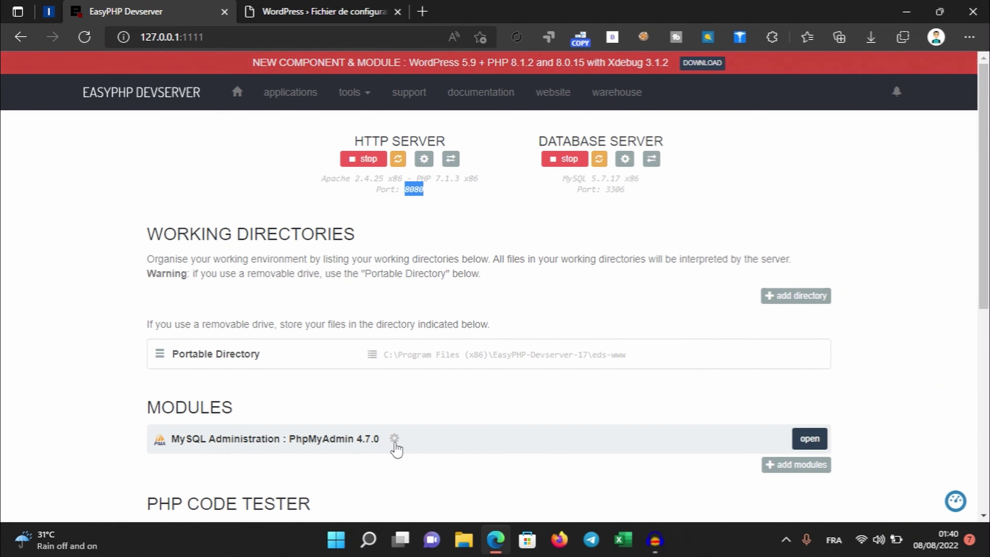
Create an empty database named AF in phpMyAdmin, then switch back to the WordPress setup tab
click(819, 440)
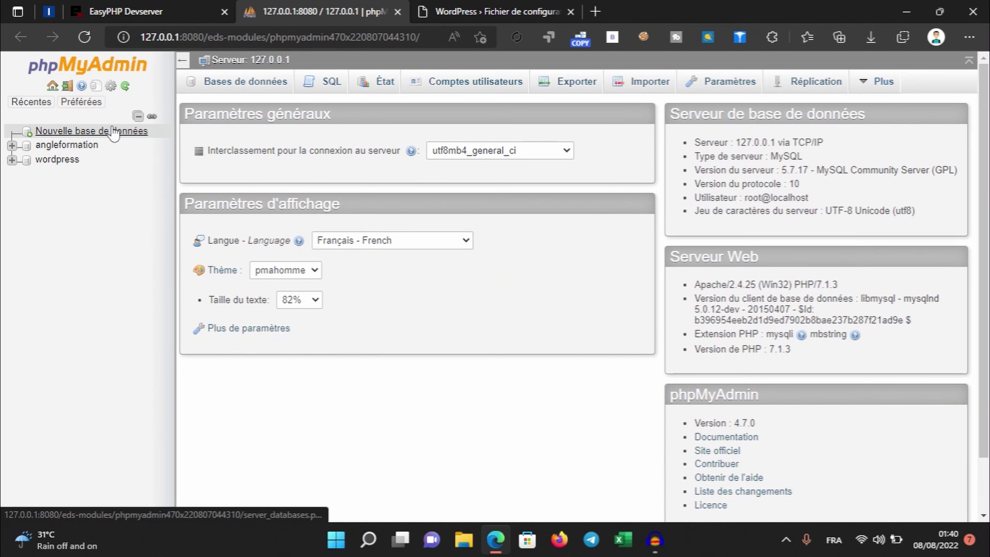
click(96, 132)
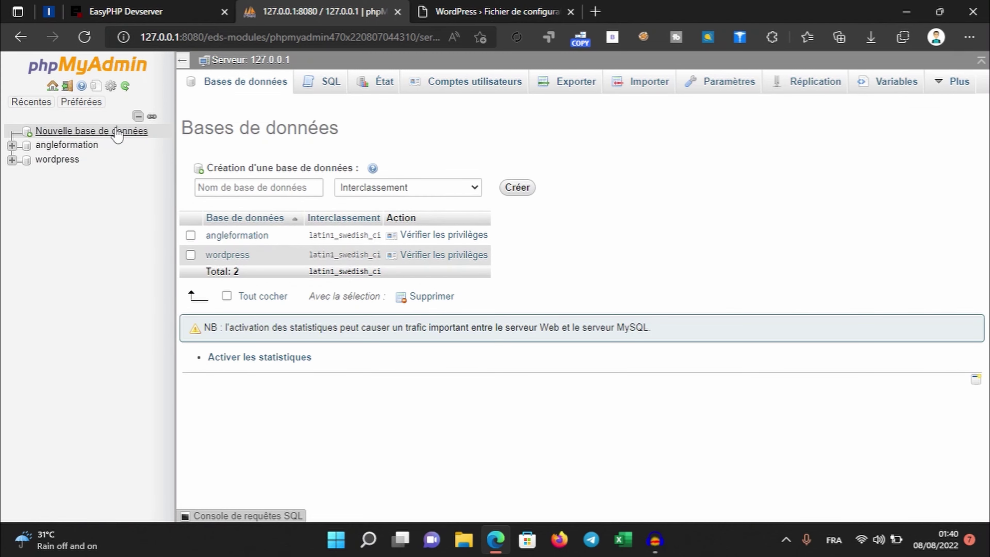
click(275, 188)
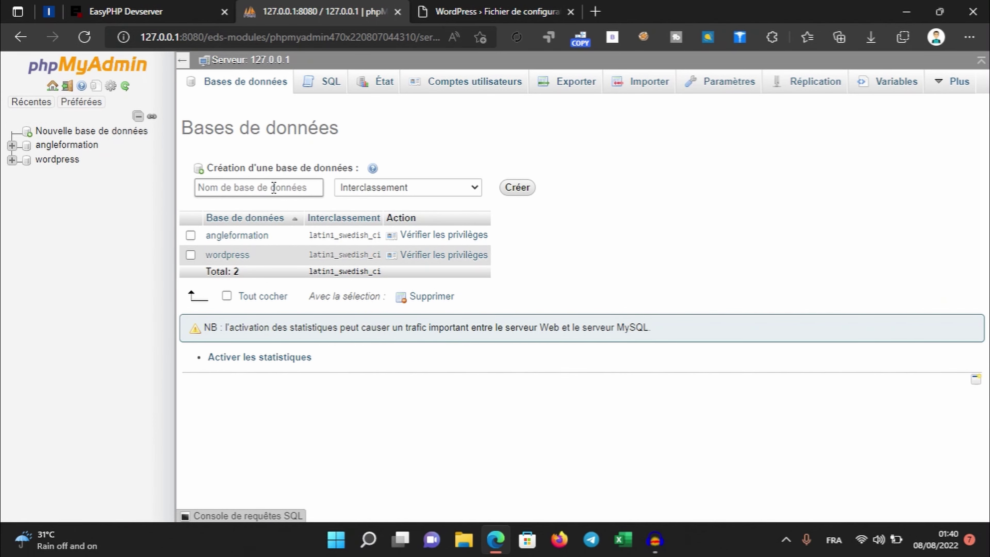
text(AF)
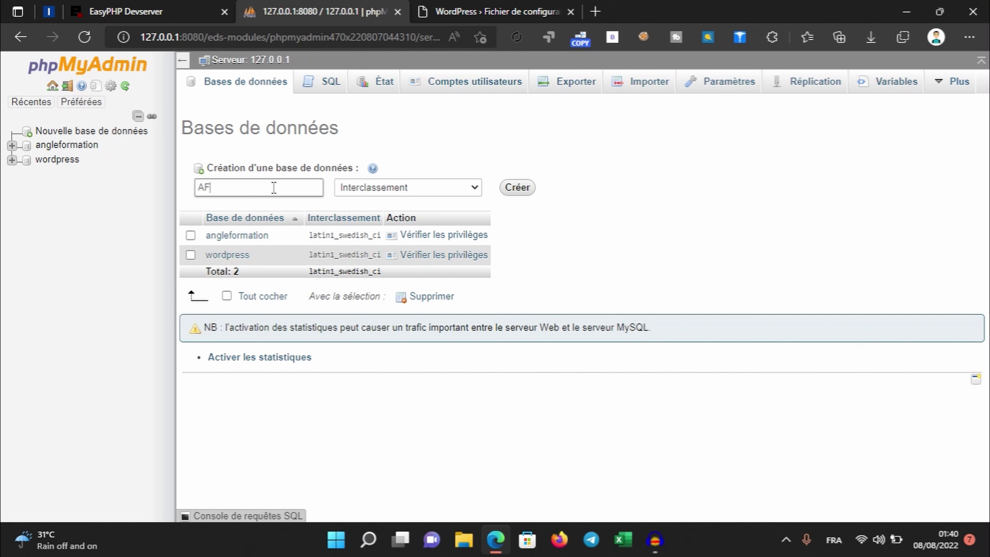
click(529, 189)
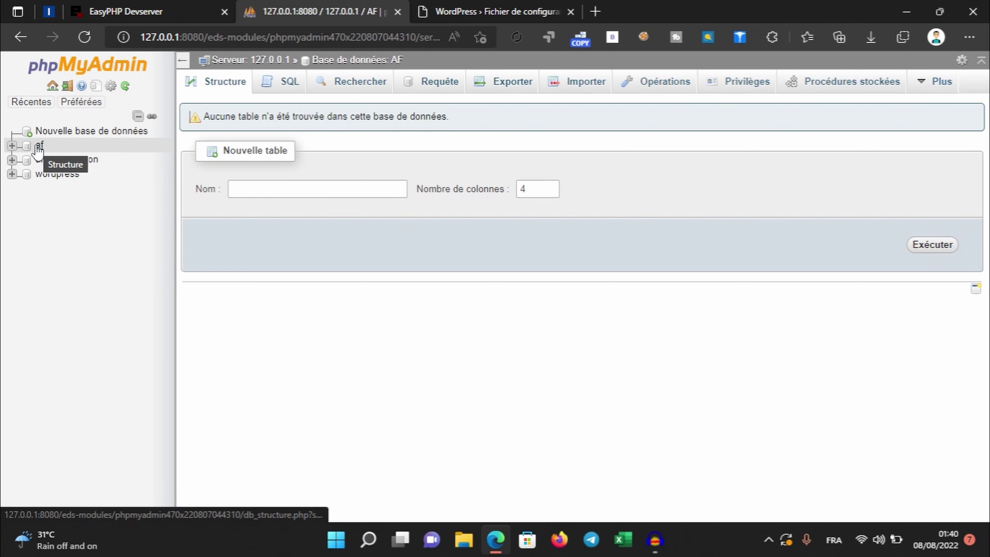
click(82, 102)
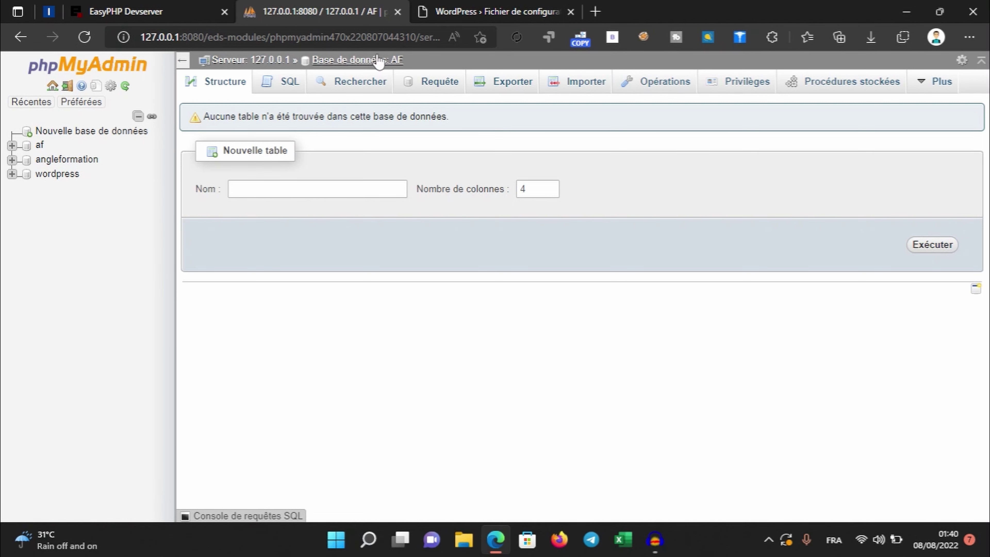
click(485, 13)
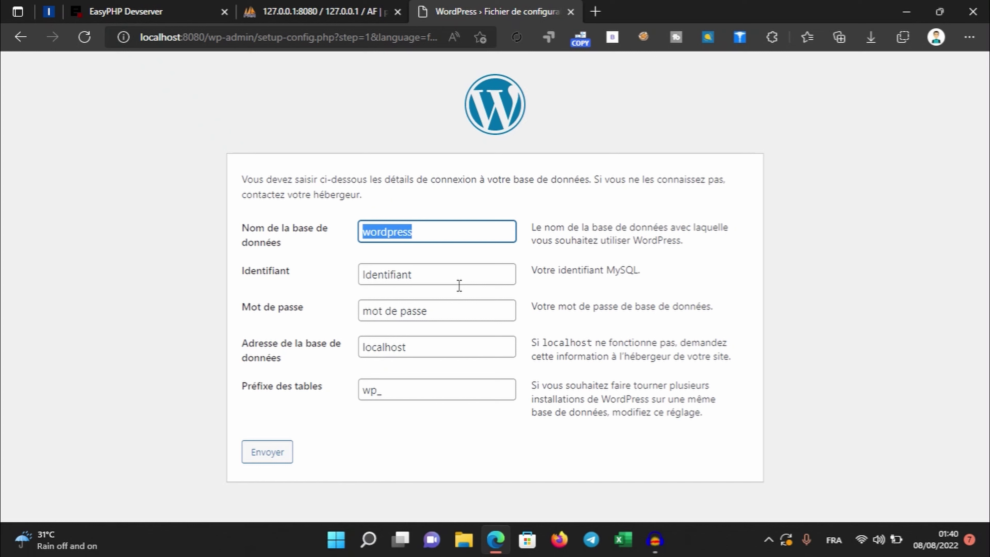
Enter database AF, user root and an empty password, with host localhost, and submit the form
text(AF)
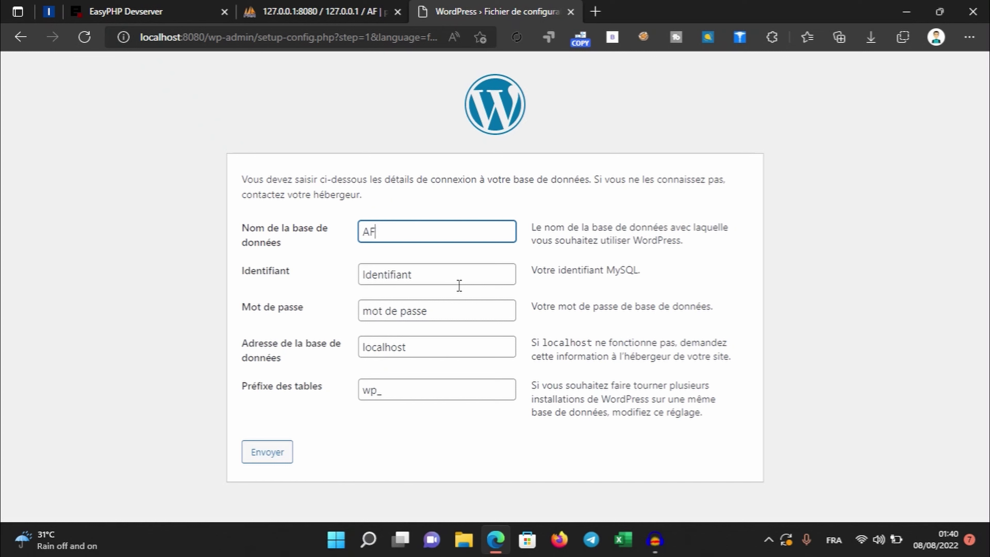
click(464, 274)
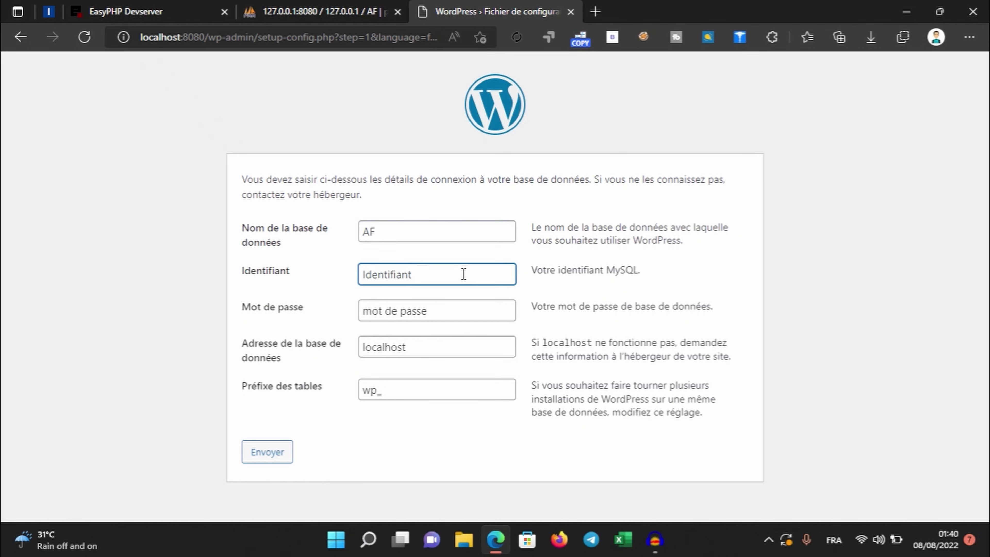
click(293, 5)
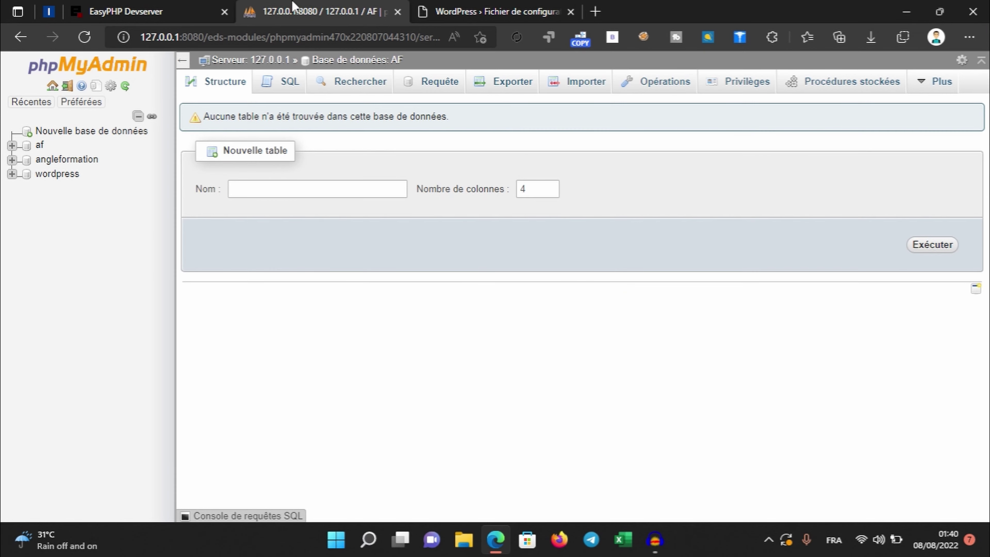
click(465, 9)
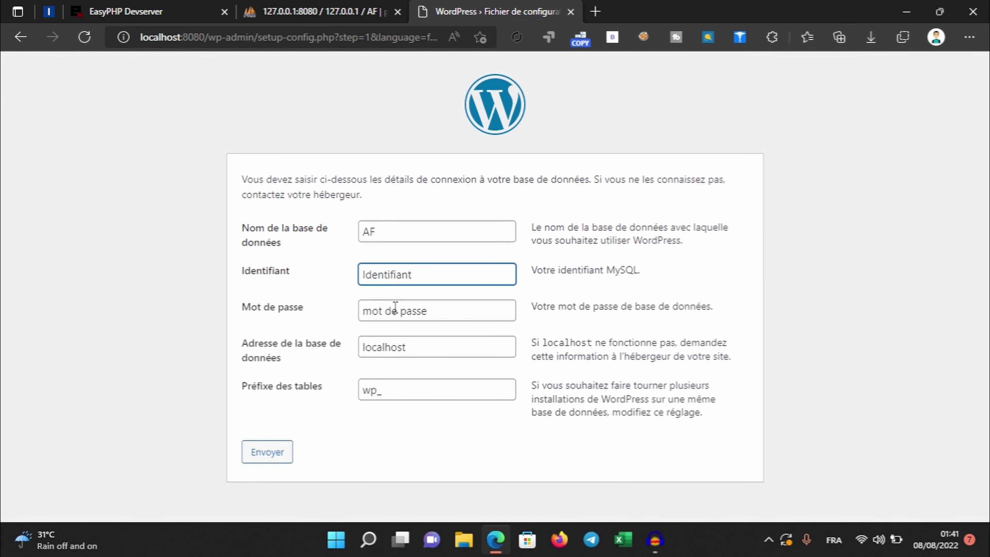
drag(414, 274, 308, 271)
text(root)
drag(455, 309, 277, 311)
key(BackSpace)
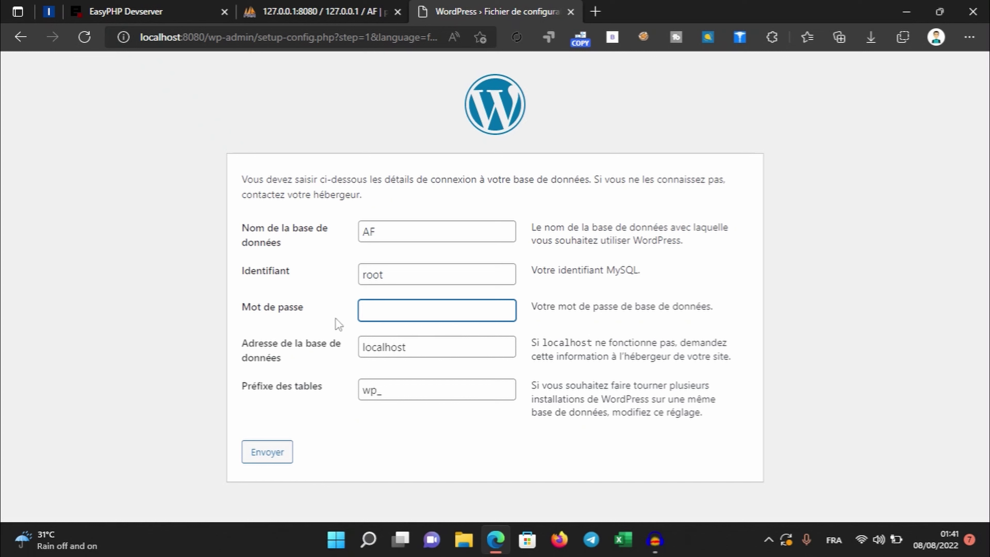
click(451, 348)
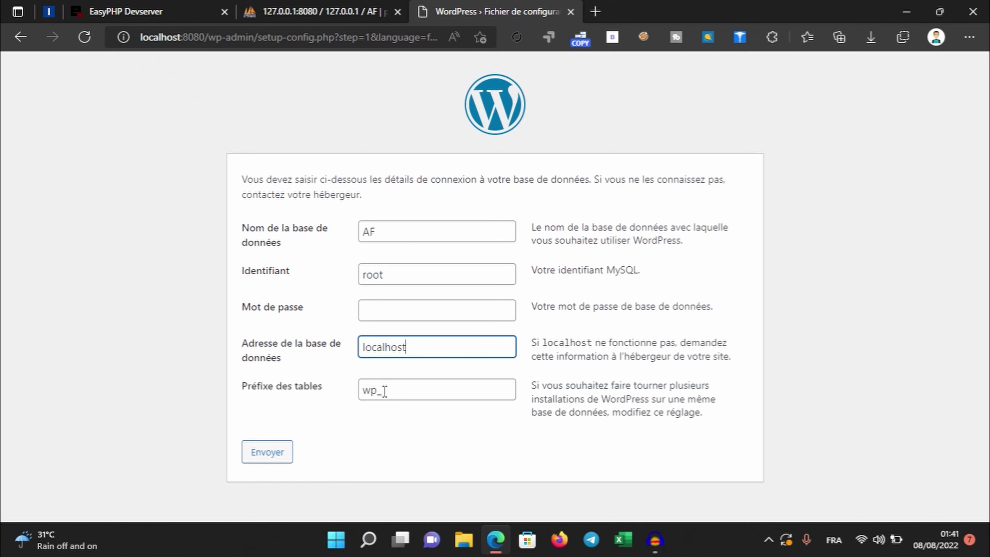
click(266, 464)
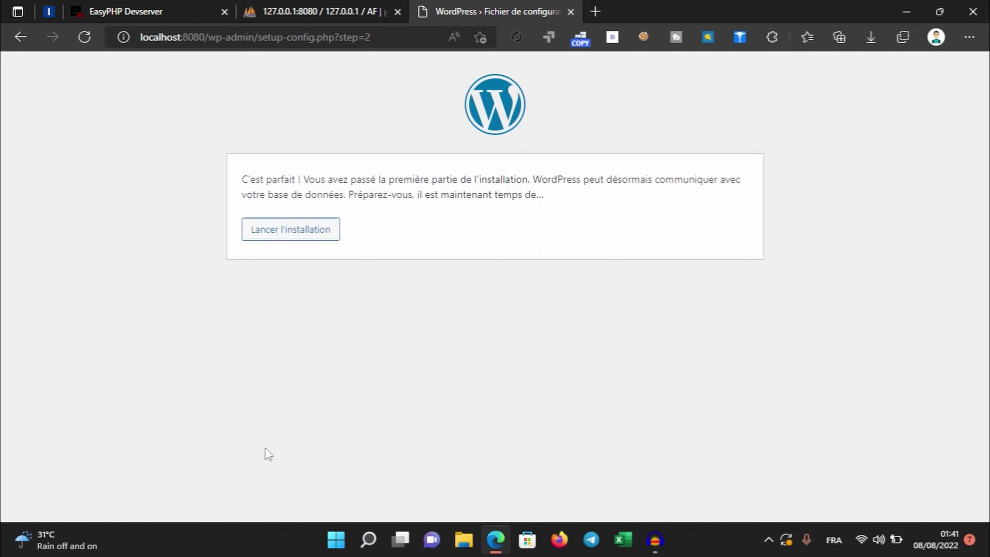
Start the WordPress installation and enter the site title AngleFormation
click(316, 231)
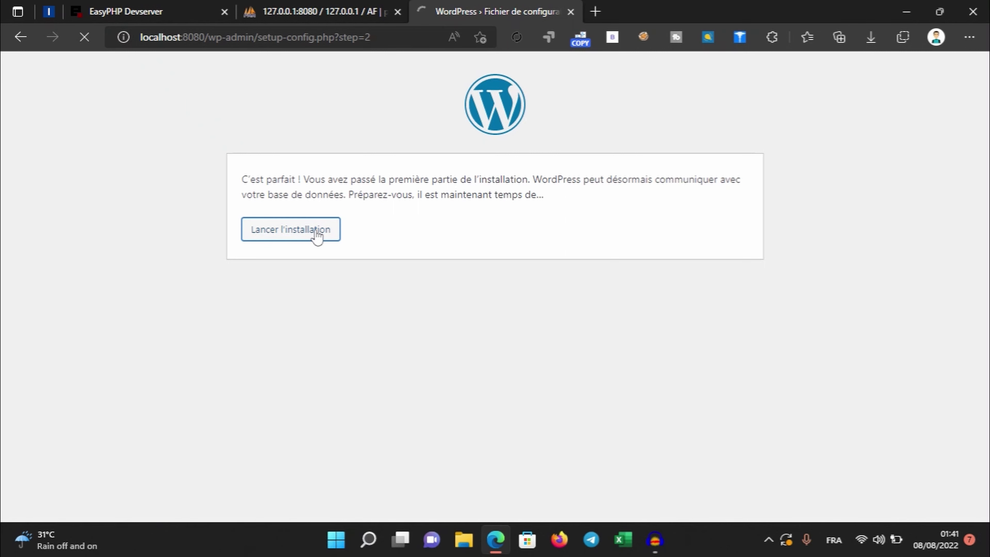
scroll(334, 221, down, 2)
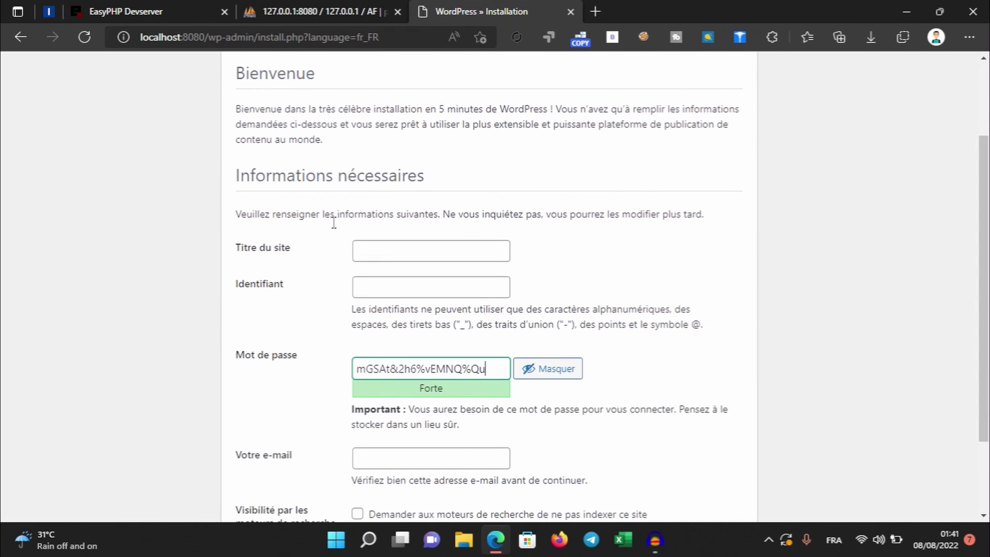
scroll(334, 222, down, 1)
click(383, 214)
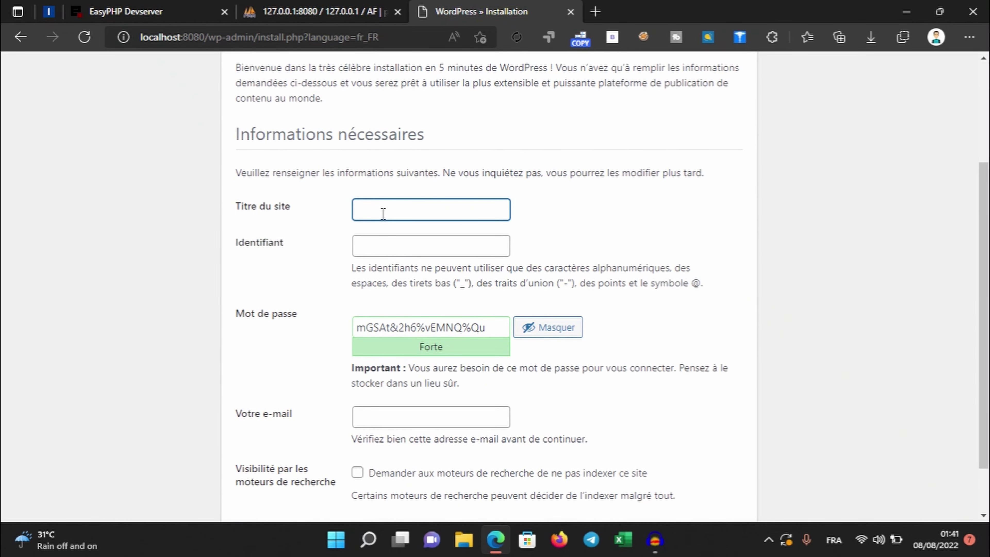
text(AngleFormation)
Enter the admin username and replace the generated password with a chosen one, then select it
key(Tab)
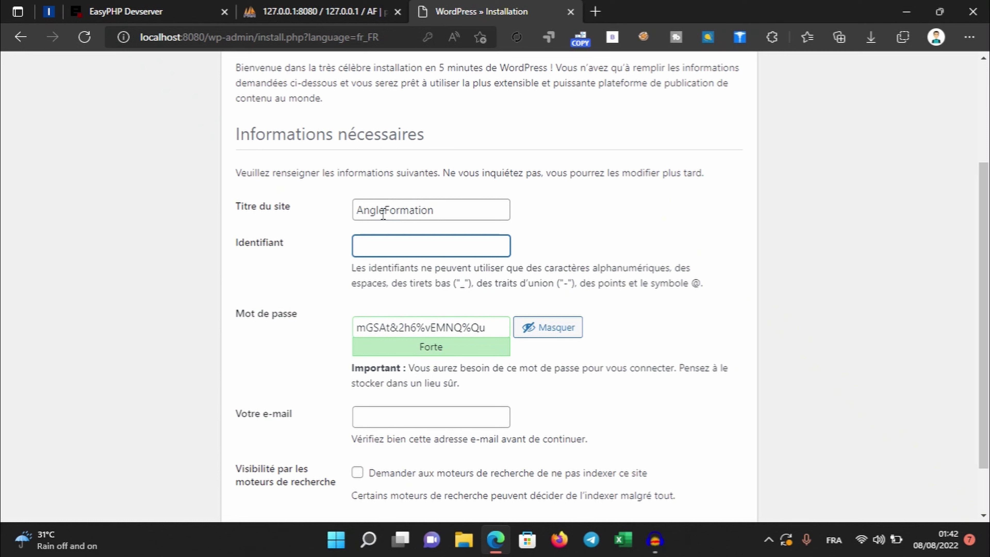
key(Tab)
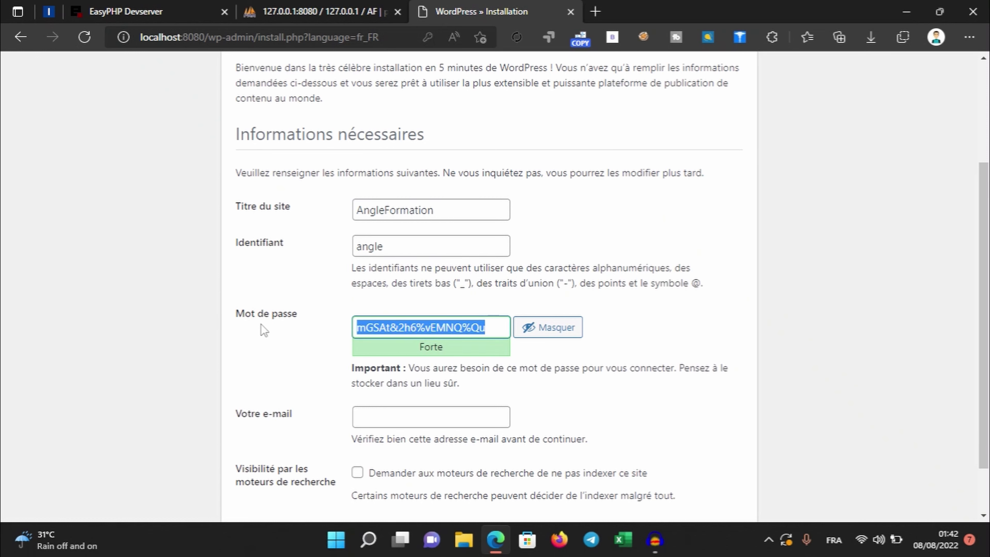
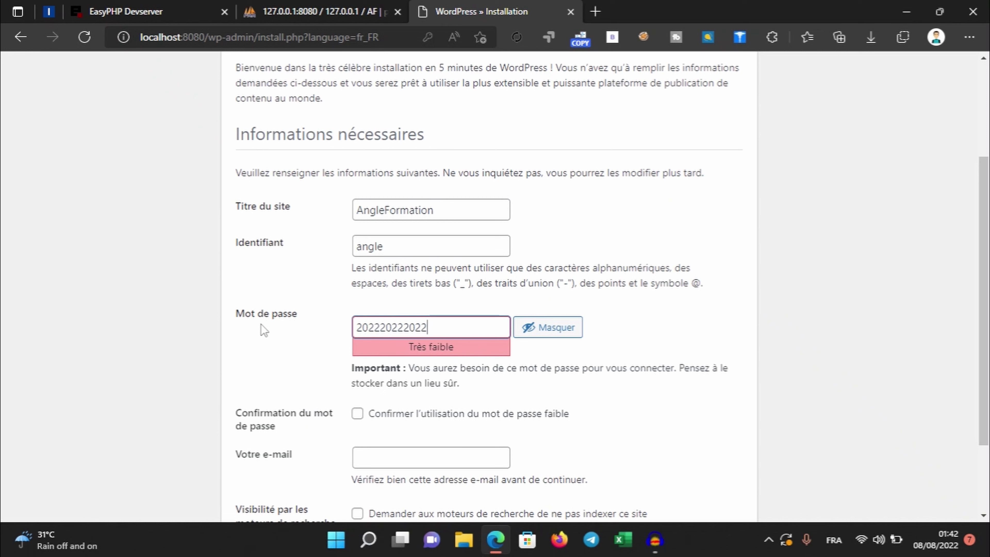
key(BackSpace)
key(BackSpace)
key(BackSpace)
key(BackSpace)
key(BackSpace)
key(BackSpace)
key(BackSpace)
key(BackSpace)
key(BackSpace)
key(BackSpace)
key(BackSpace)
key(BackSpace)
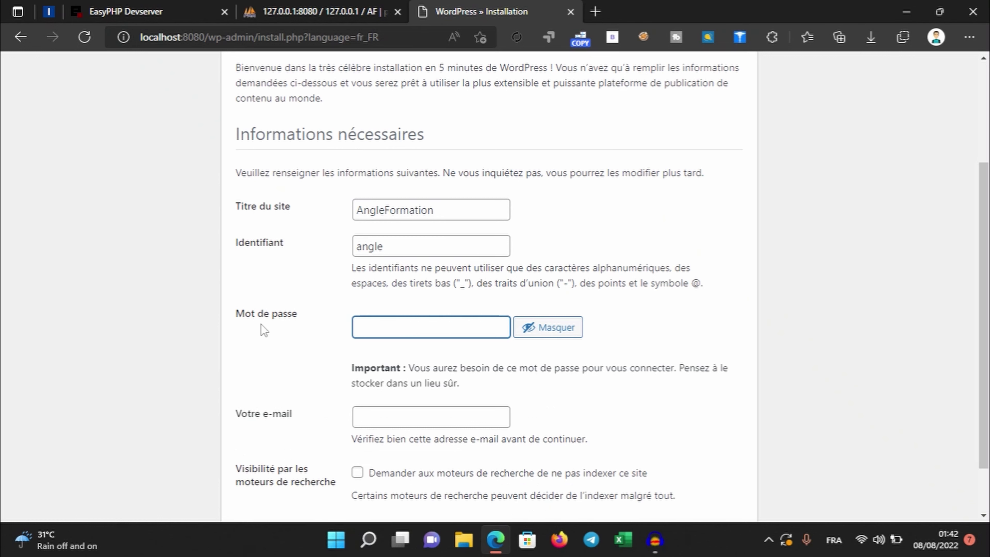
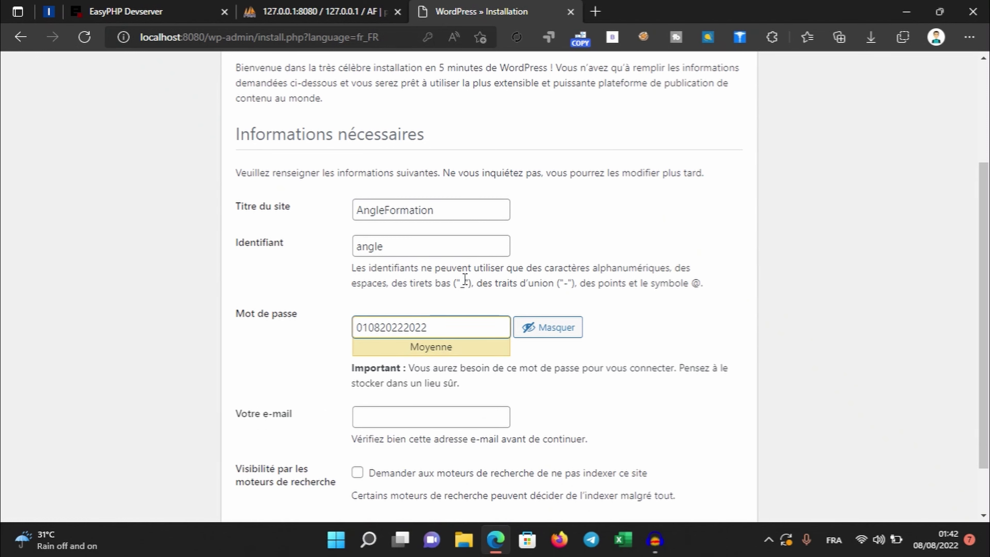
drag(468, 326, 310, 329)
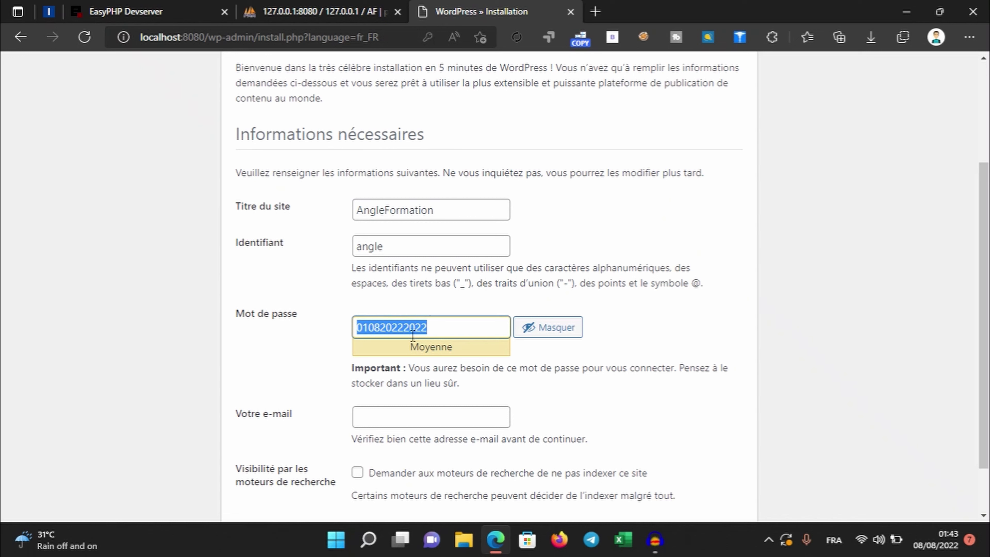
Enter the admin e-mail address in Votre e-mail and run Installer WordPress
click(435, 426)
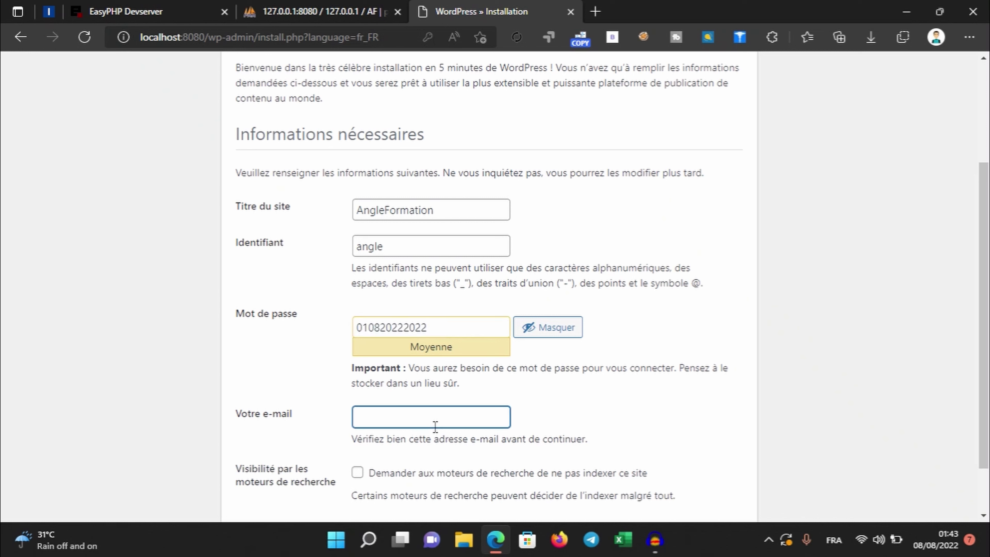
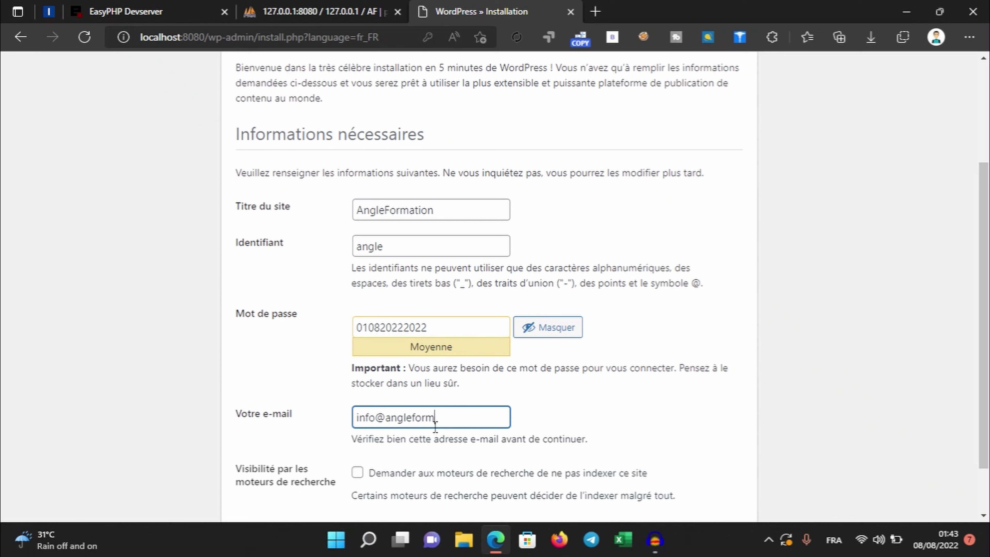
scroll(530, 420, down, 2)
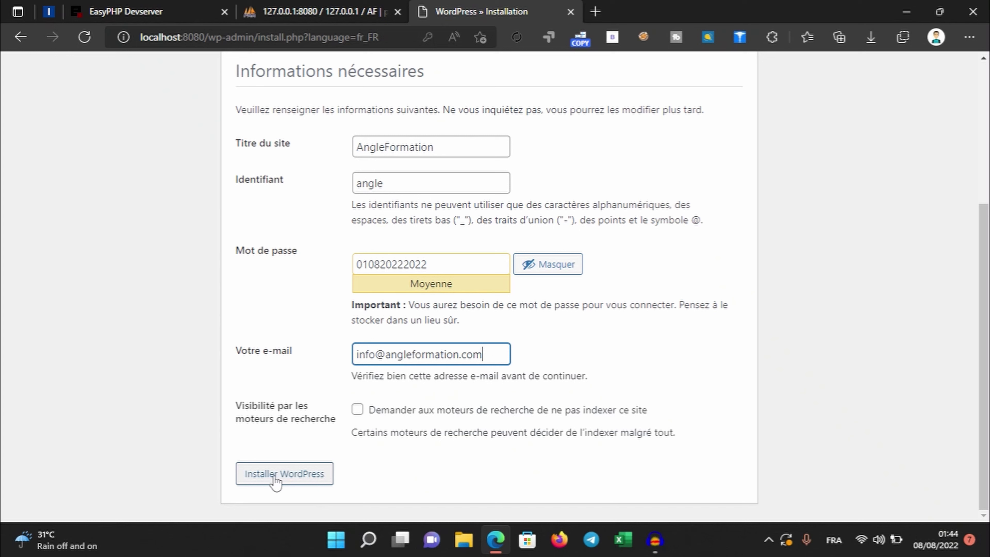
click(288, 482)
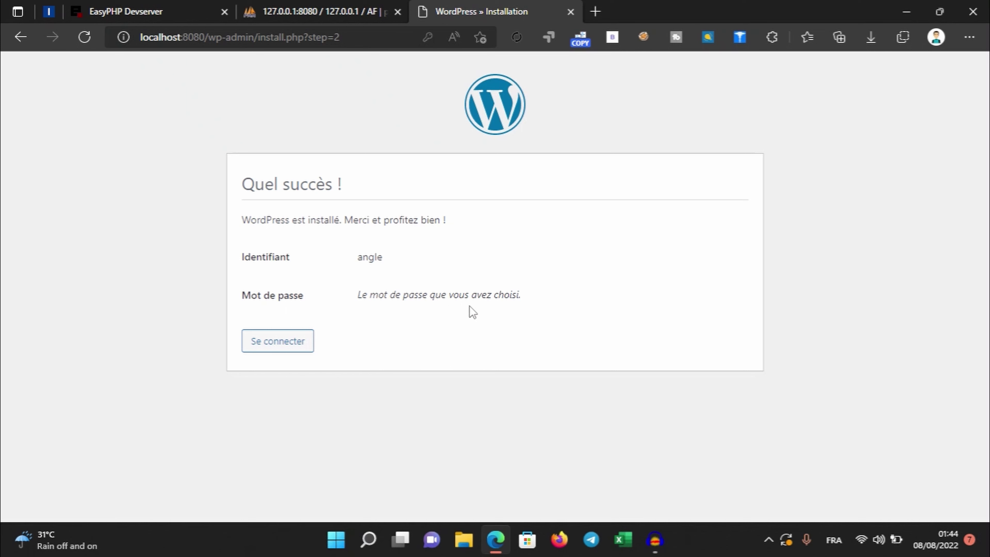
Log in with the admin username and pasted password, ticking Se souvenir de moi
click(289, 344)
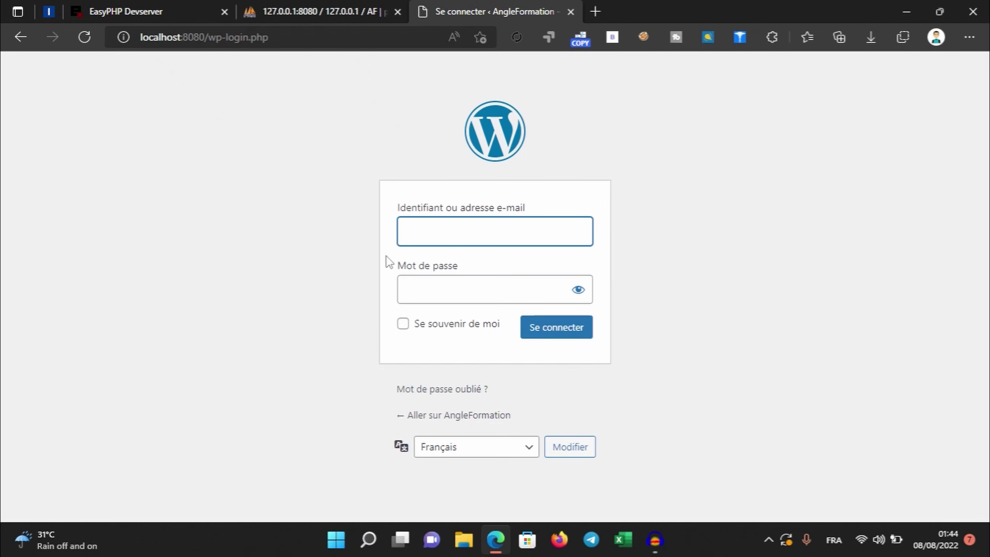
text(angle)
key(Tab)
key(ctrl+v)
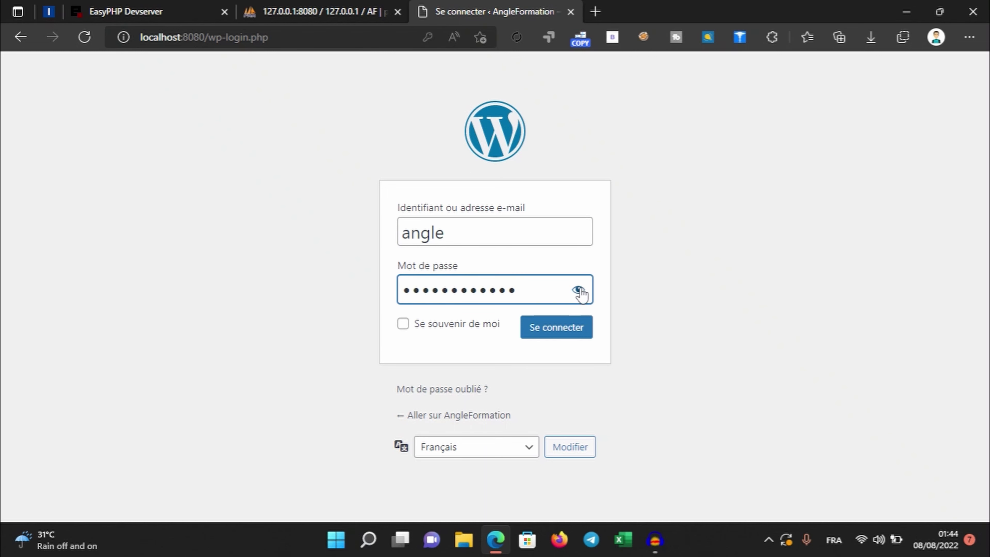
click(578, 289)
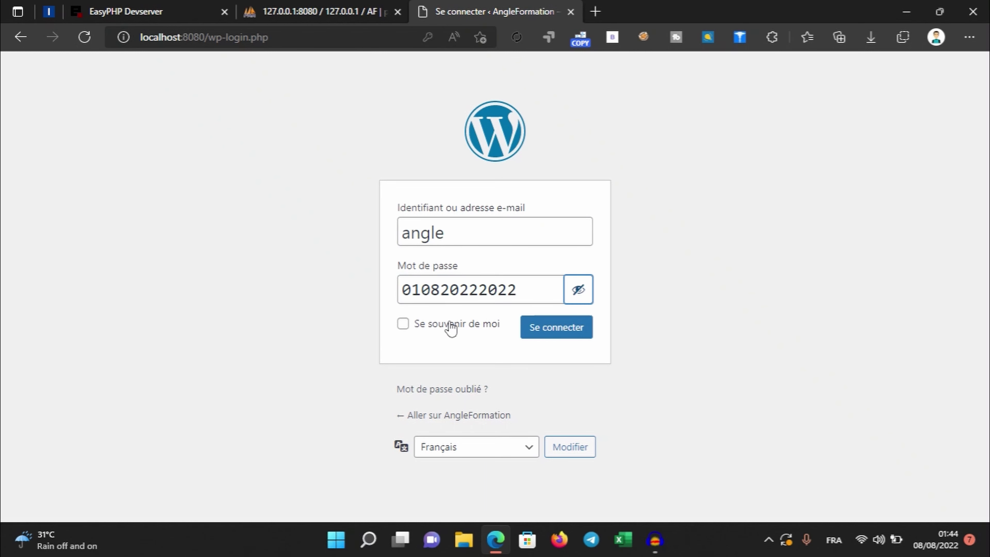
click(482, 333)
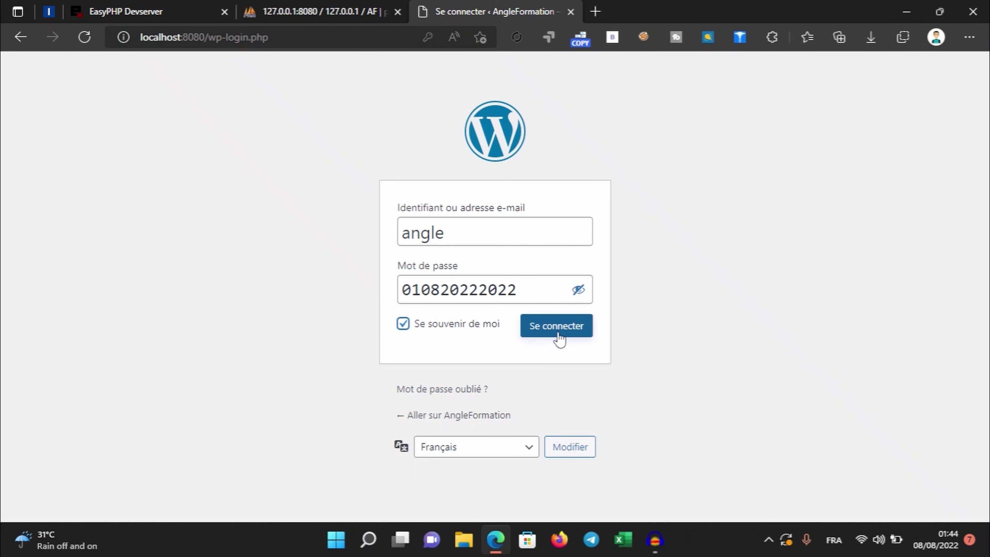
click(478, 327)
click(585, 332)
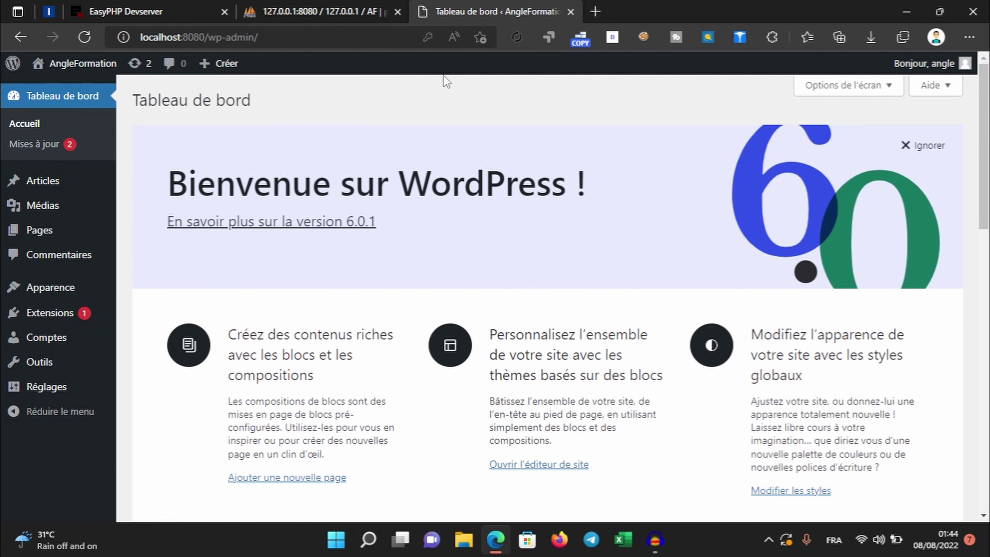
Load localhost:8080 in a new tab and scroll through the front page's 'Bonjour tout le monde !' post
click(596, 12)
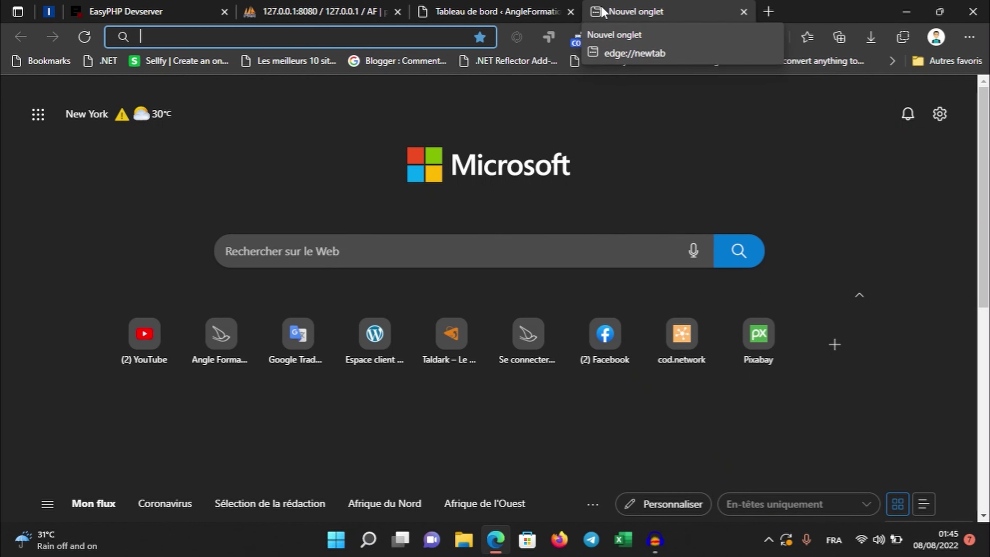
text(lo)
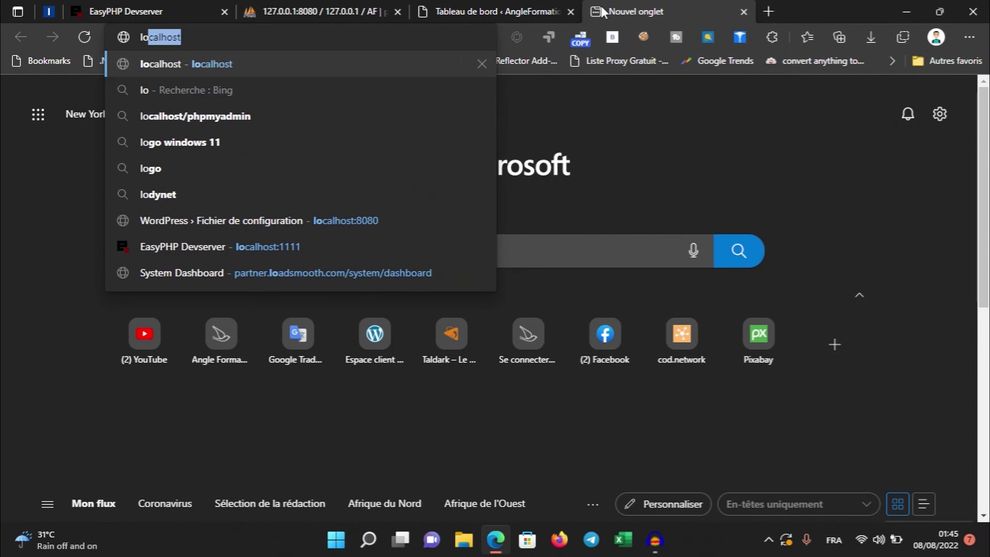
text(calhost)
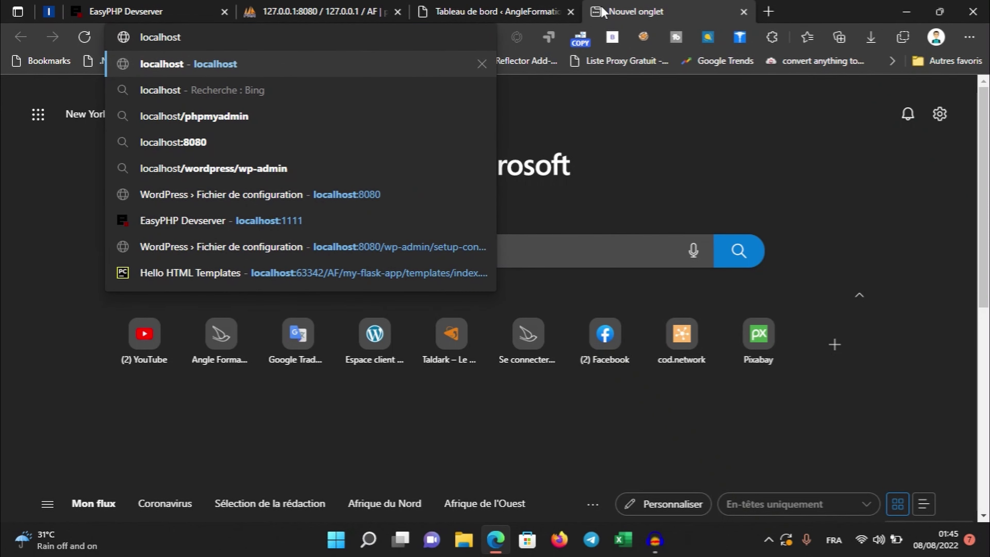
text(:8080)
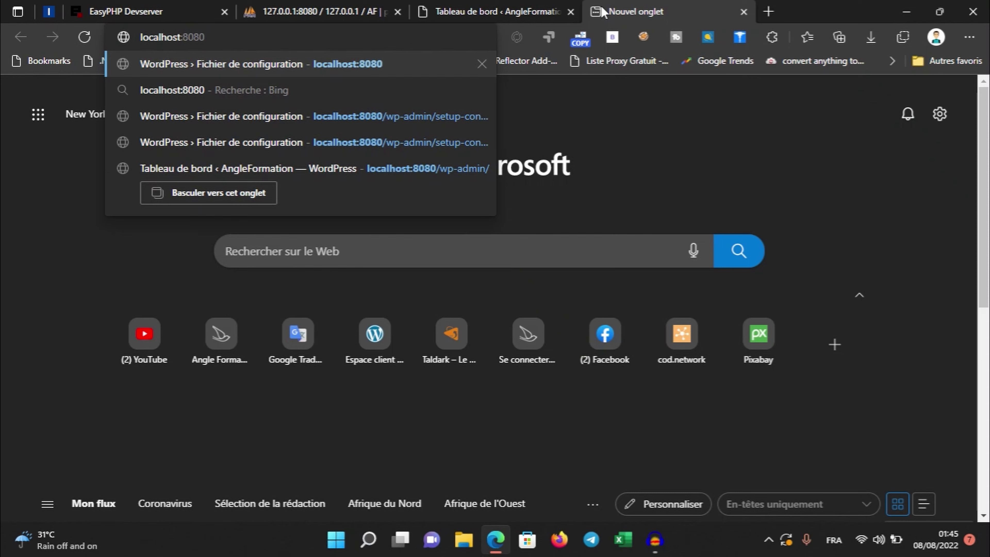
key(Return)
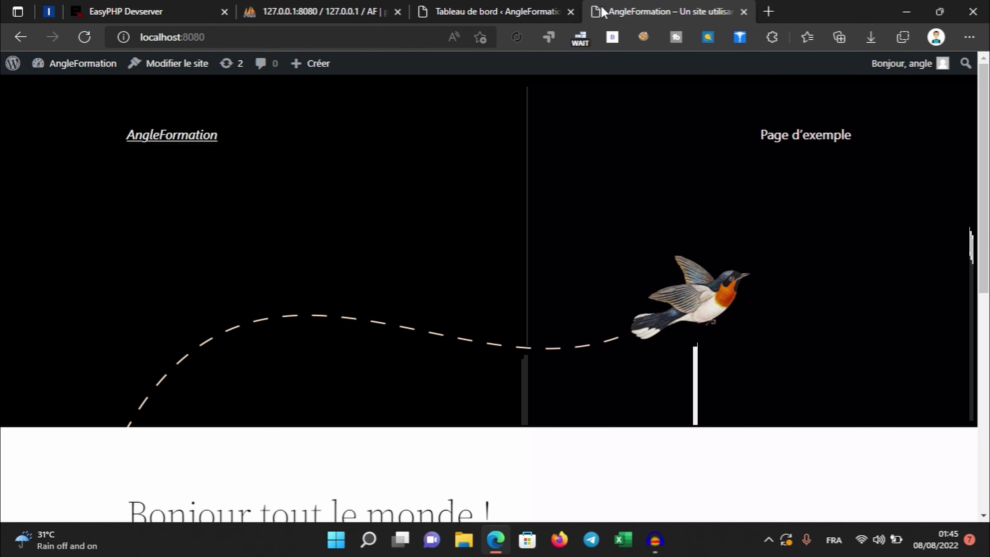
scroll(524, 242, down, 2)
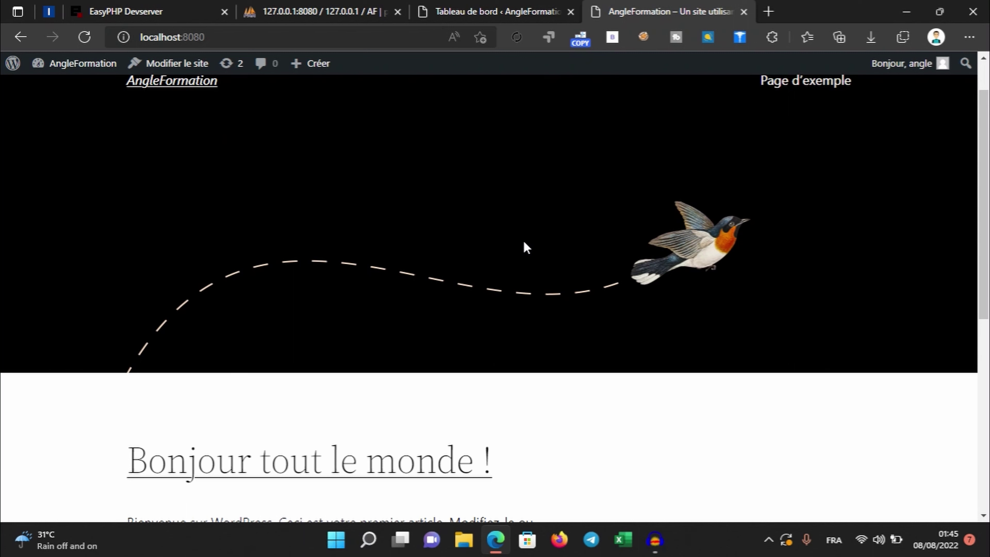
scroll(564, 258, down, 10)
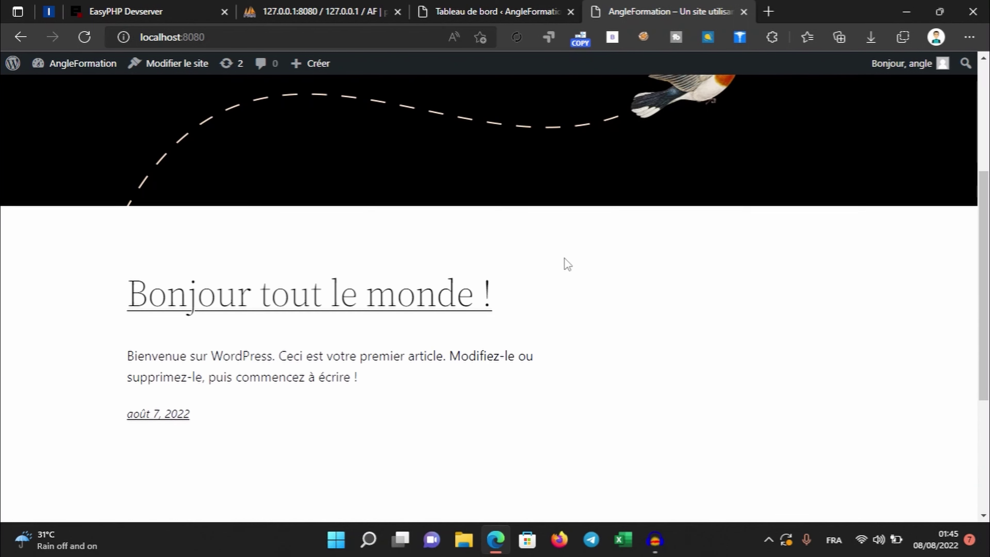
scroll(568, 264, up, 10)
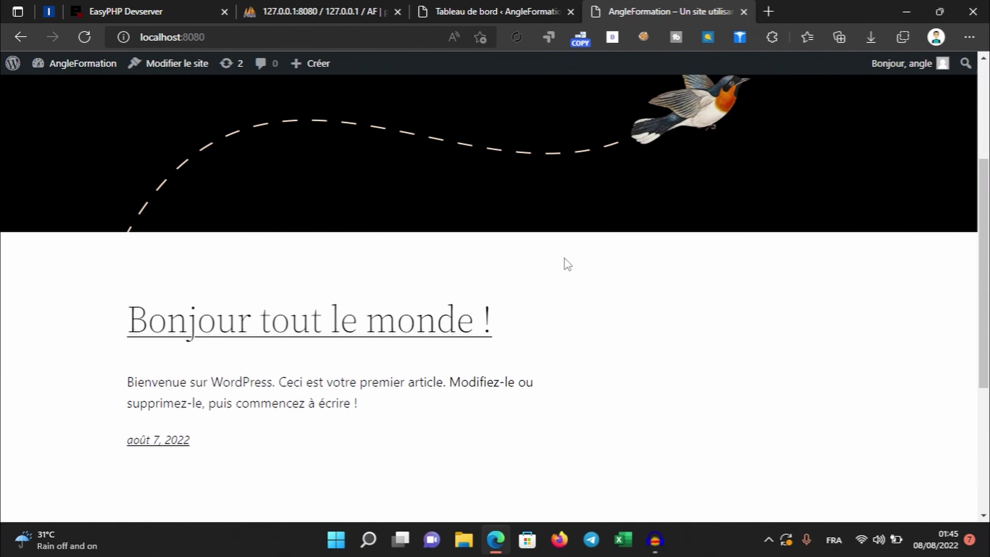